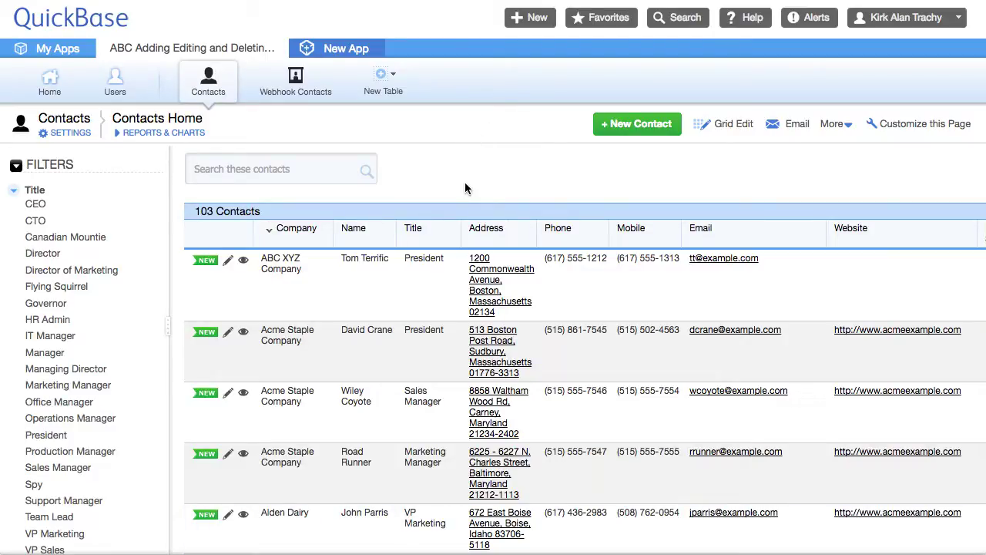
Step: Open the Add Contact webhook from the Contacts table's Webhooks settings
click(215, 90)
click(69, 135)
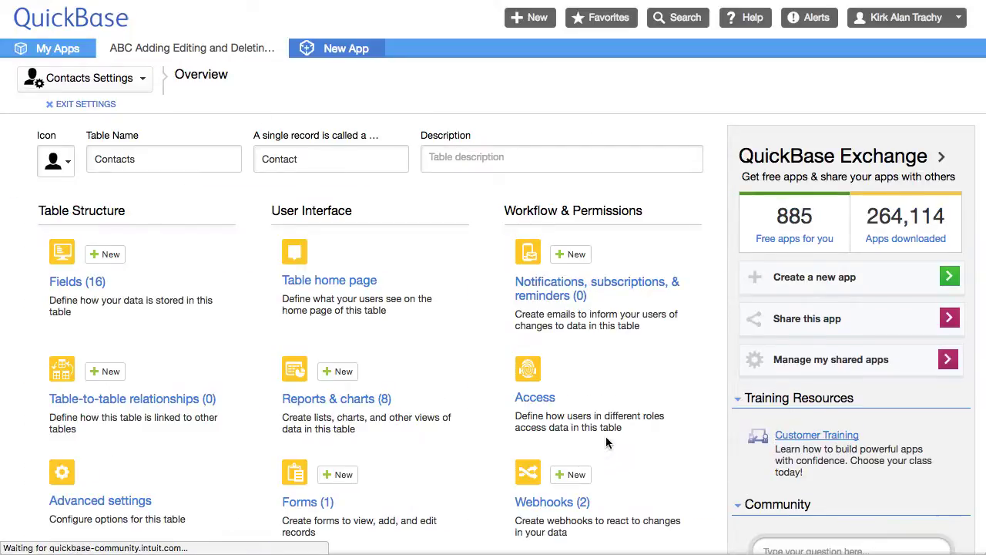
scroll(600, 427, down, 3)
scroll(599, 427, down, 1)
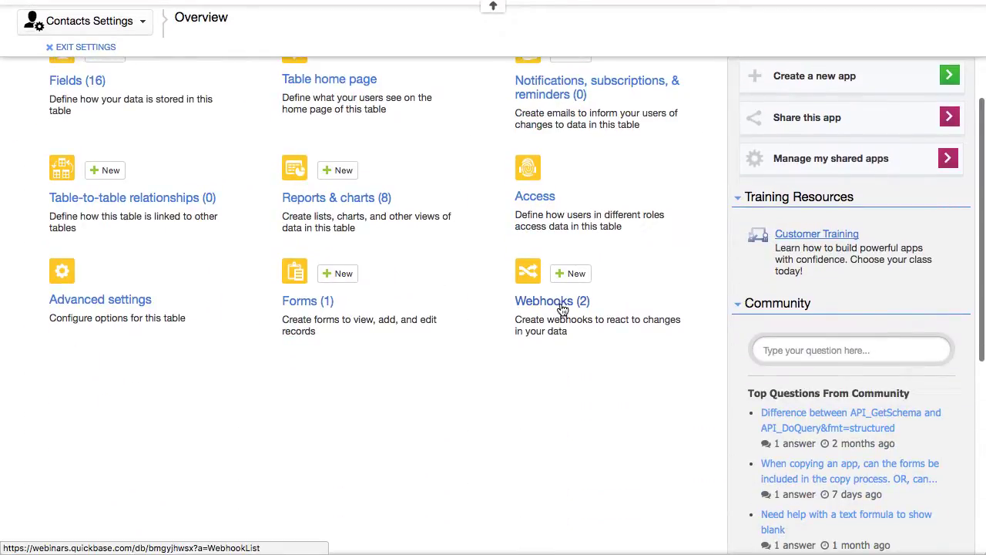
click(563, 309)
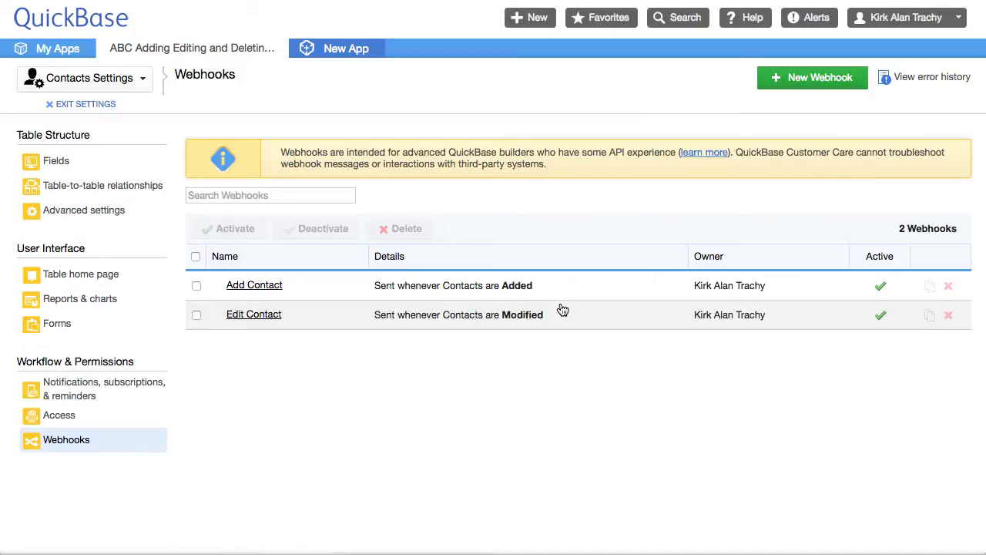
click(254, 285)
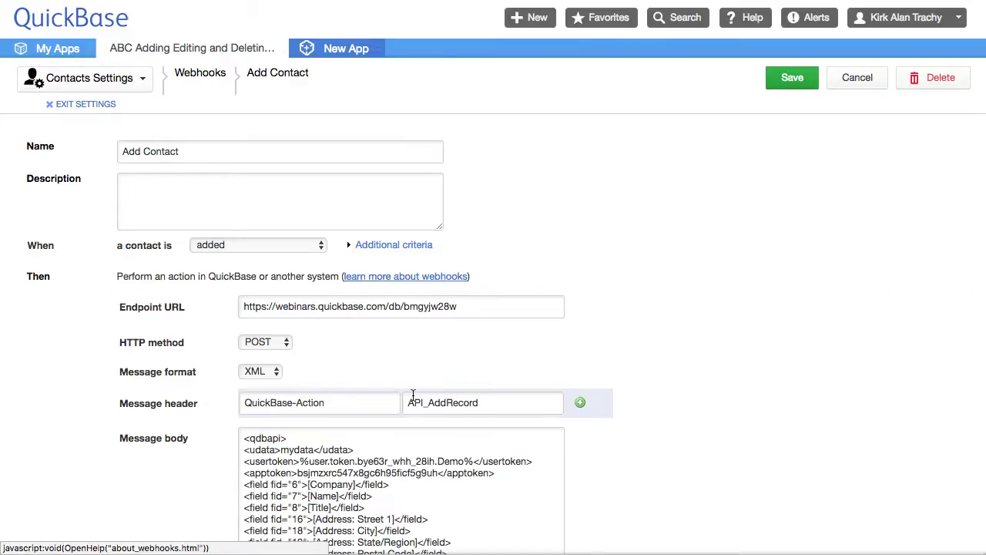
Step: Highlight the apptoken and usertoken values in the Add Contact message body
scroll(591, 345, down, 5)
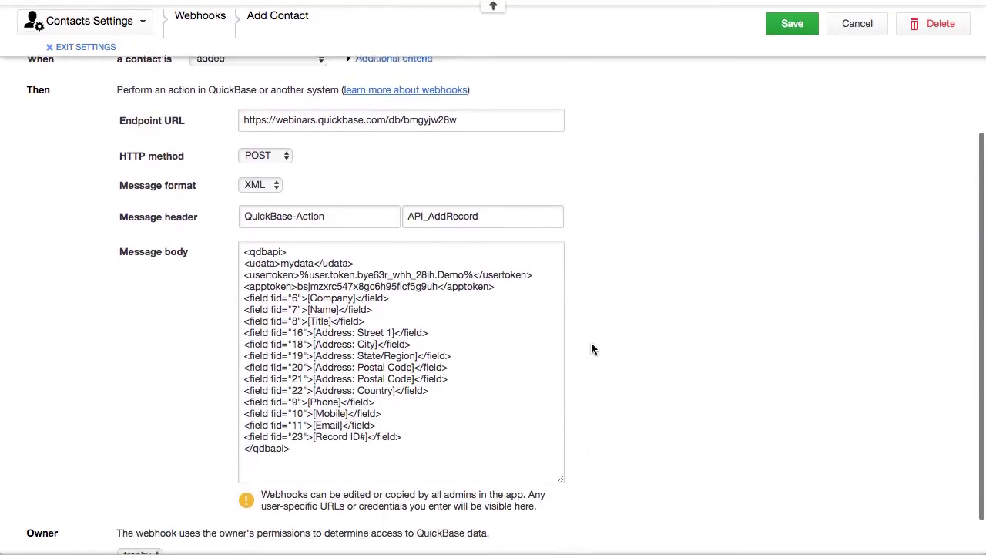
scroll(591, 349, down, 1)
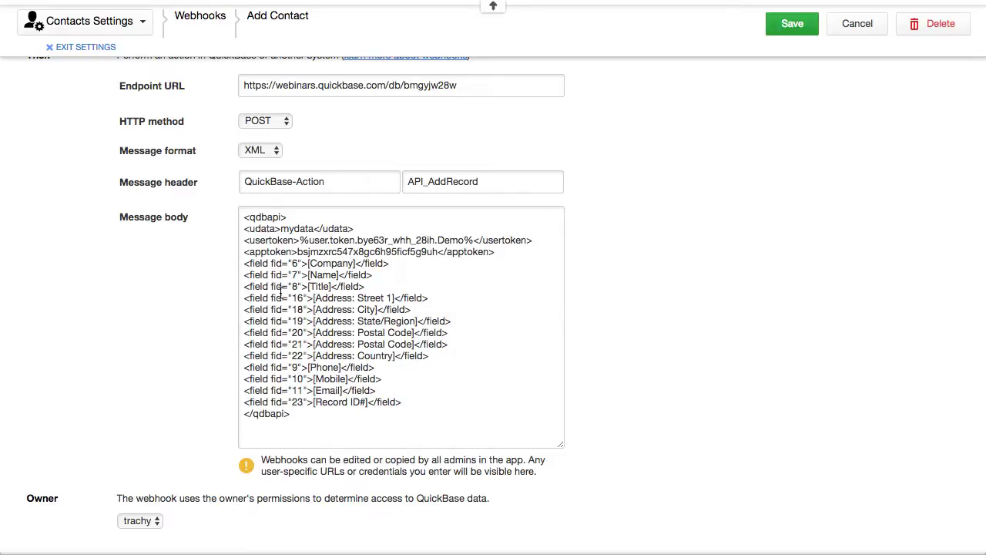
drag(300, 255, 450, 259)
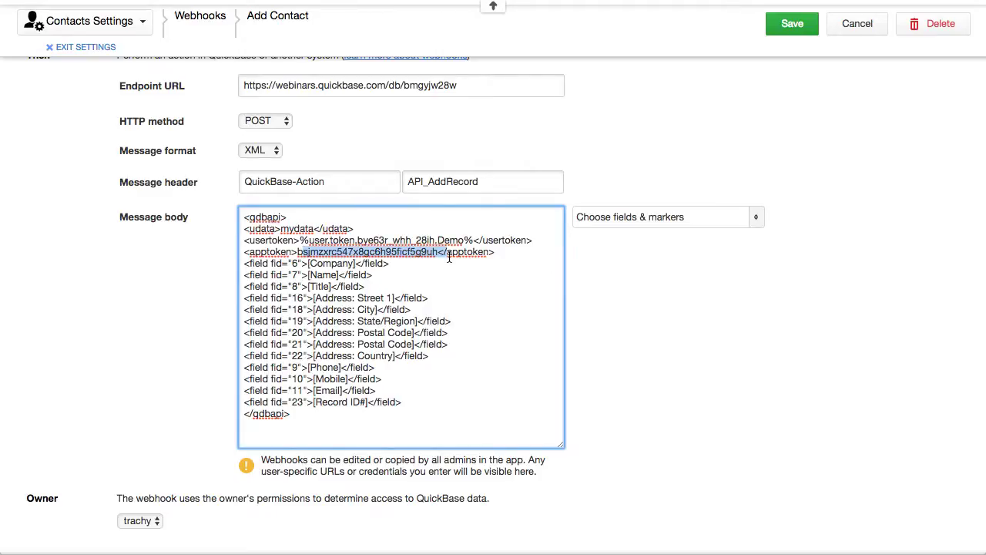
click(490, 319)
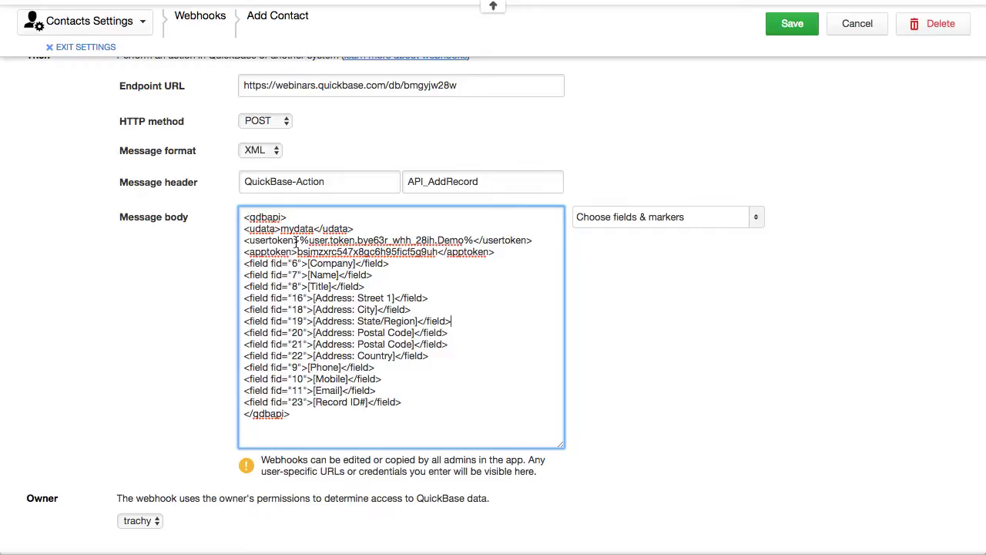
drag(299, 239, 472, 237)
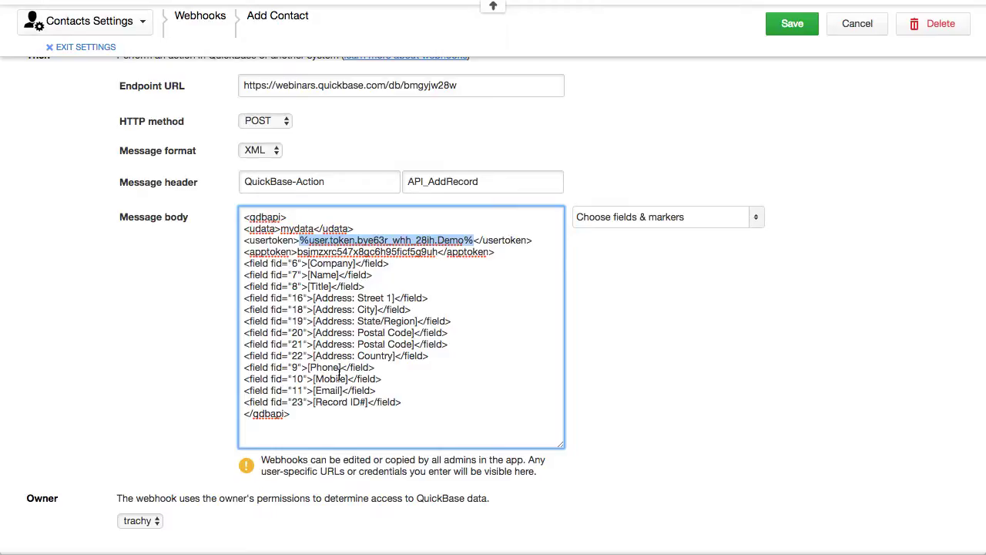
scroll(117, 304, up, 5)
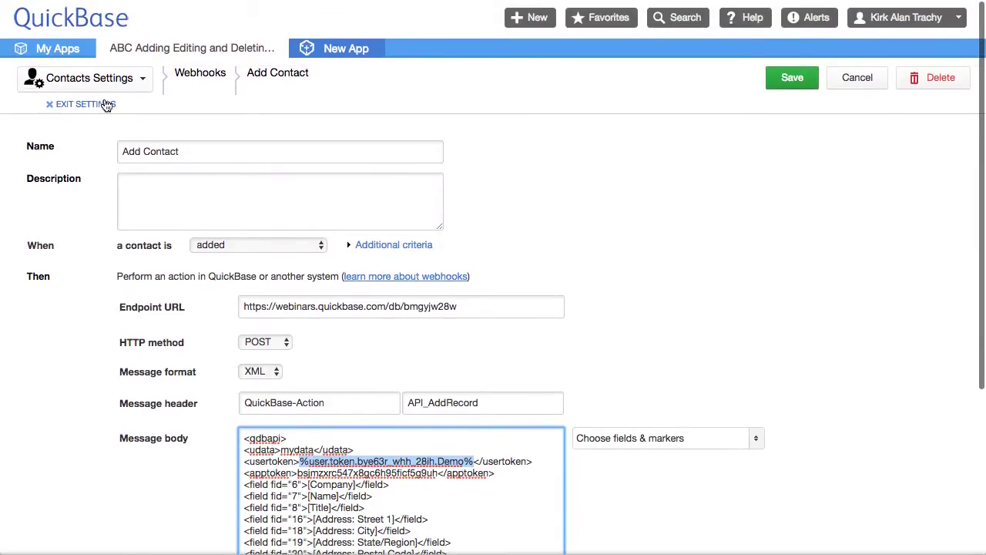
Step: Exit settings, return to Contacts Home, and reopen the Contacts table's Webhooks list
click(105, 104)
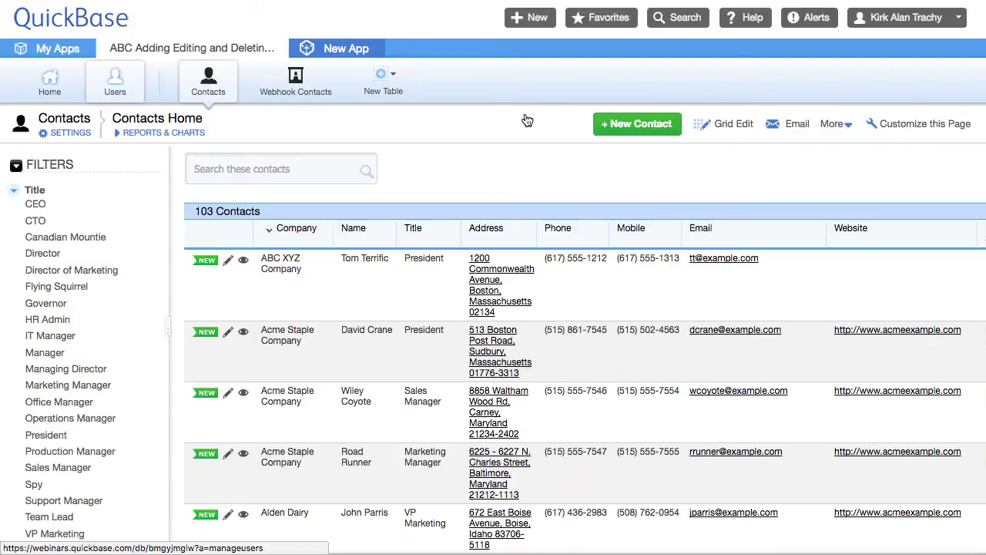
scroll(443, 332, down, 2)
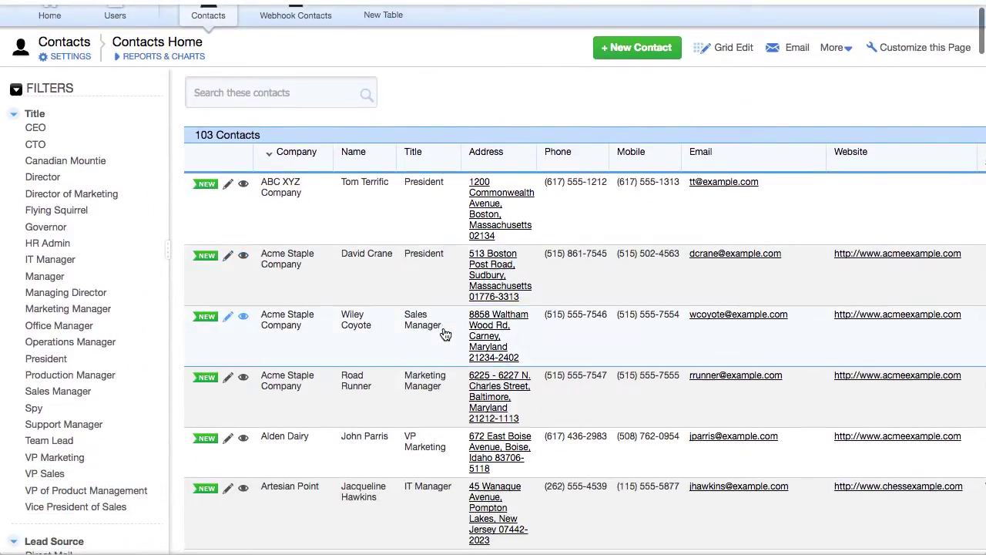
scroll(445, 334, up, 2)
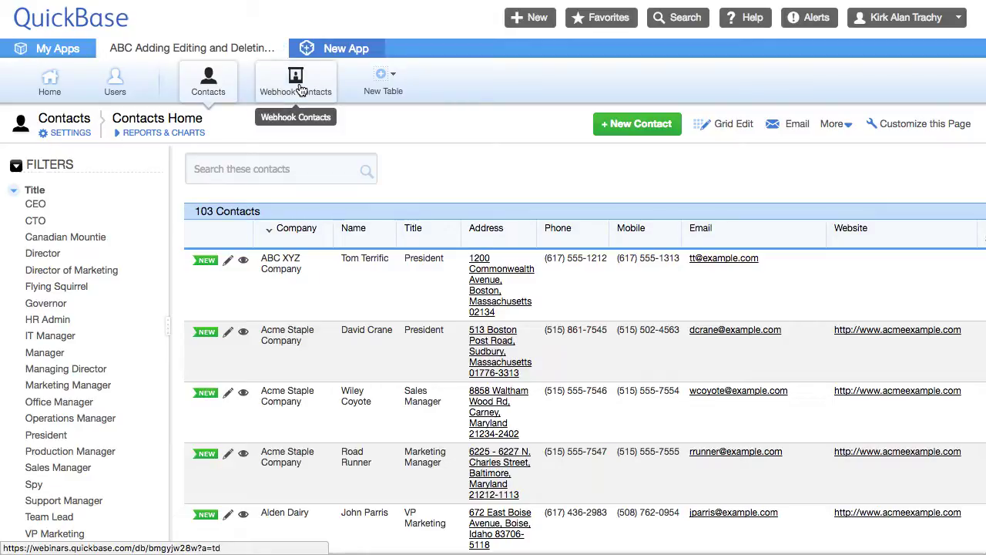
click(219, 91)
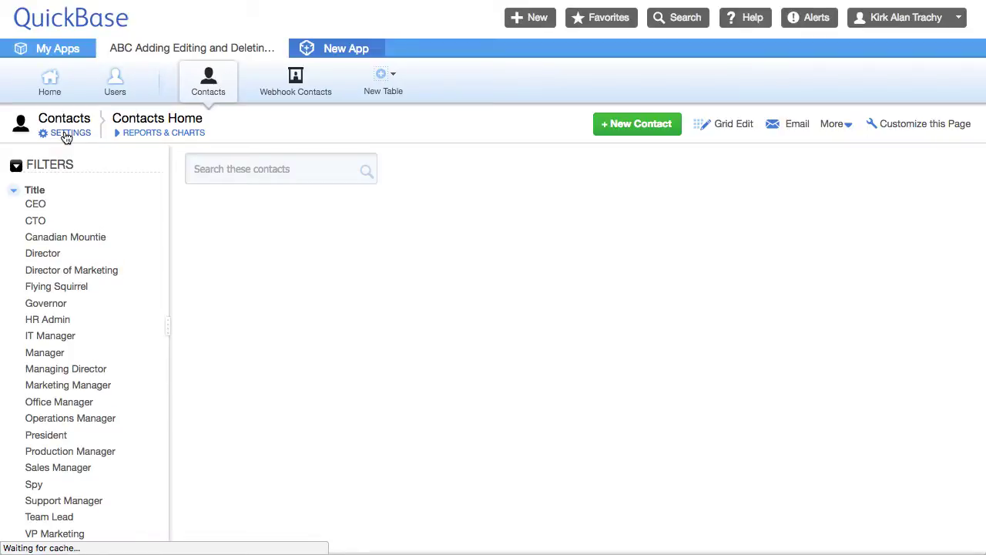
click(66, 134)
scroll(651, 341, down, 3)
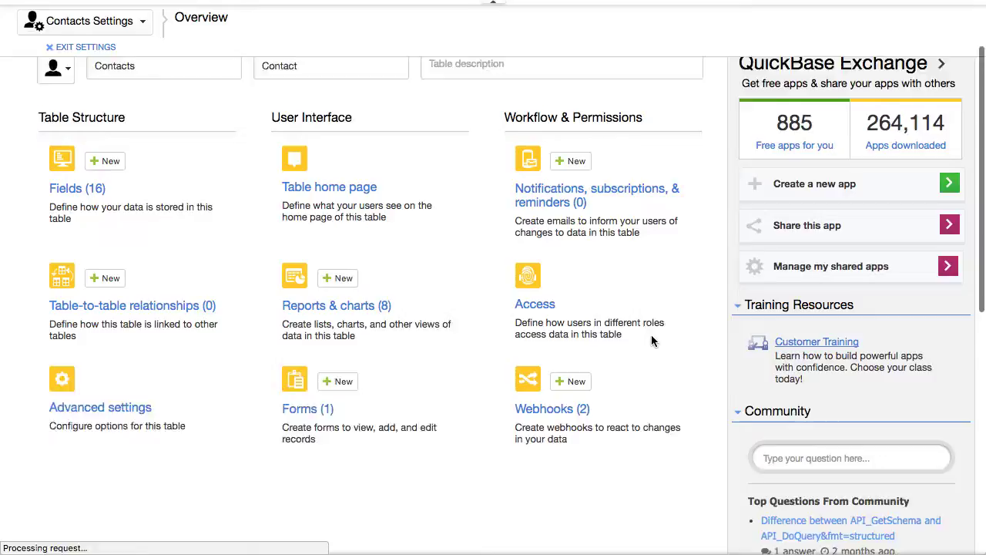
scroll(651, 339, down, 4)
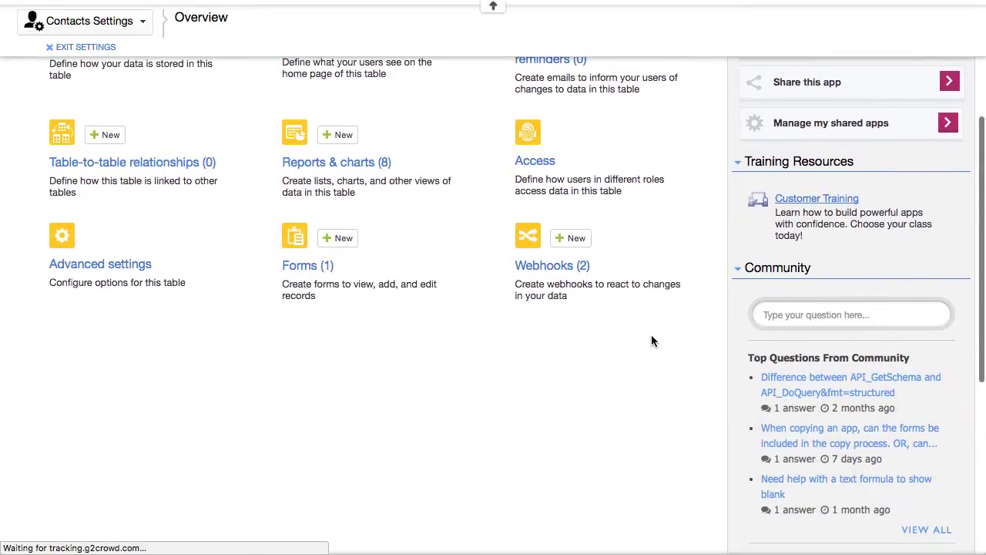
click(555, 265)
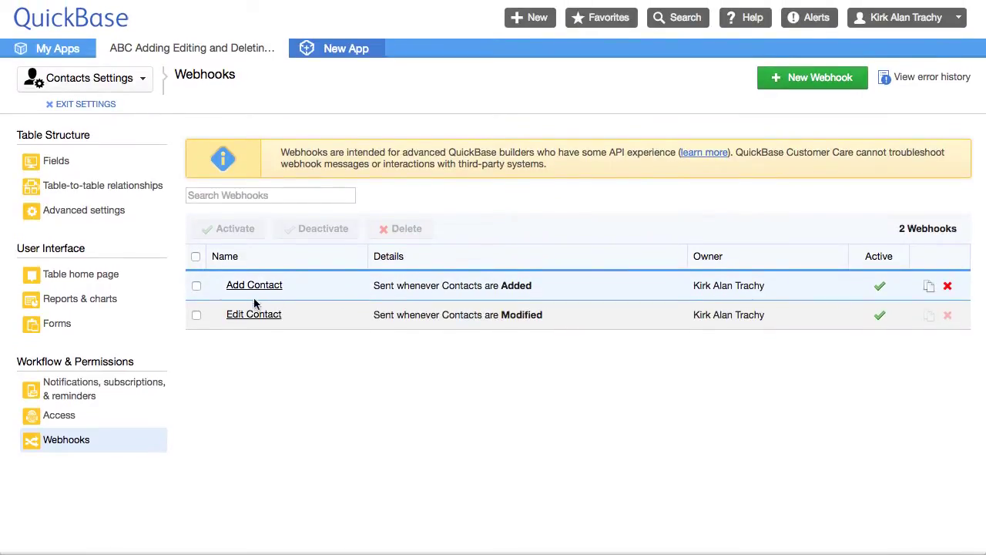
Step: Review Edit Contact, highlighting its API_EditRecord header and <rid> line, then cancel
click(260, 316)
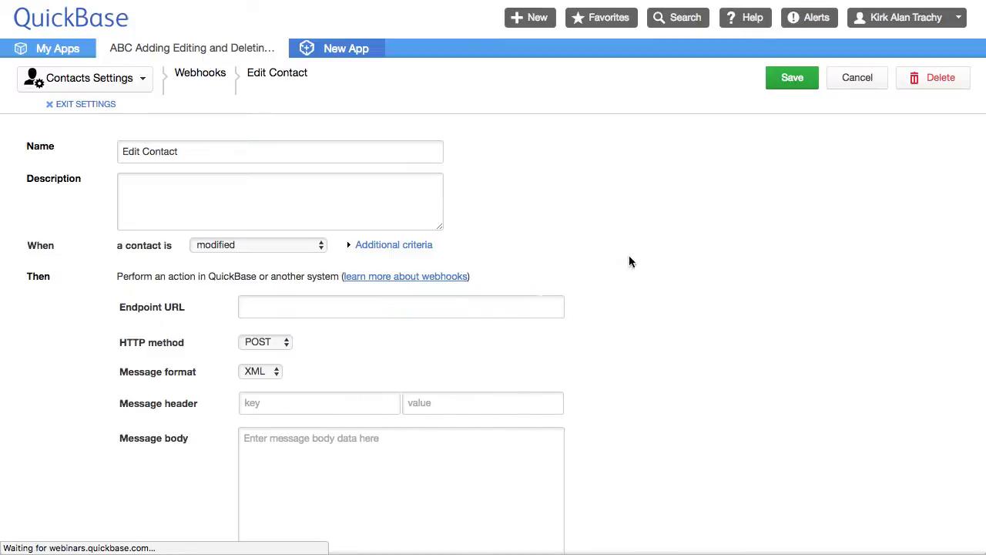
scroll(563, 290, down, 5)
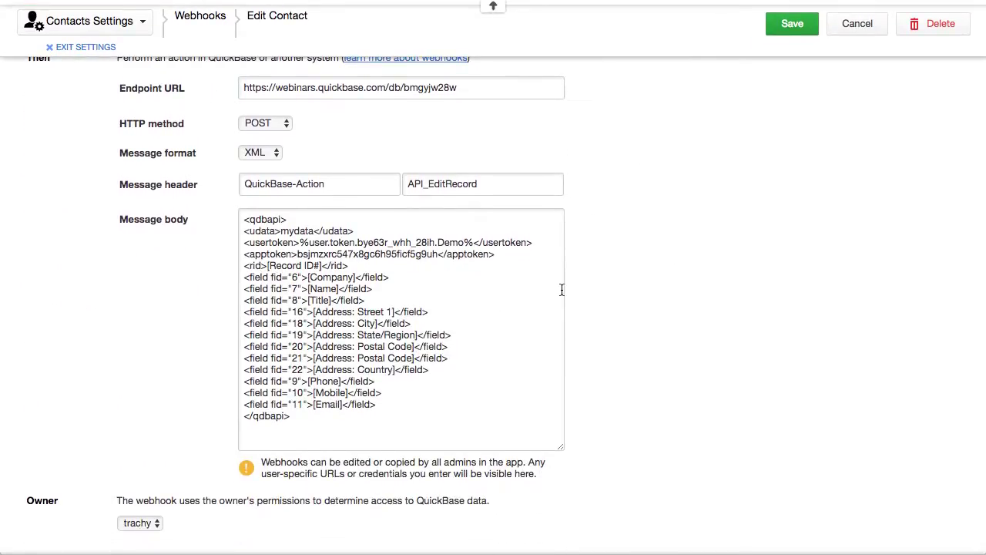
drag(404, 190, 490, 180)
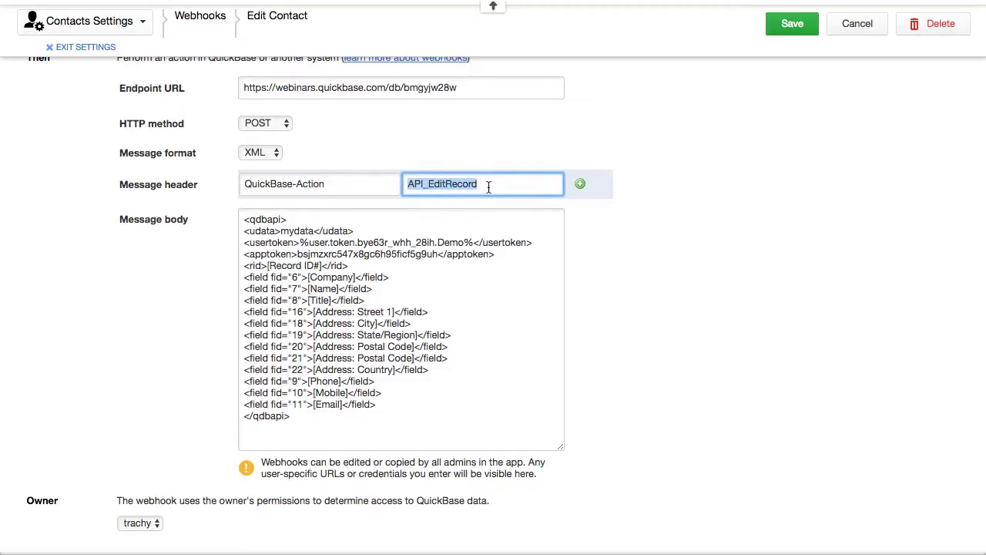
click(402, 277)
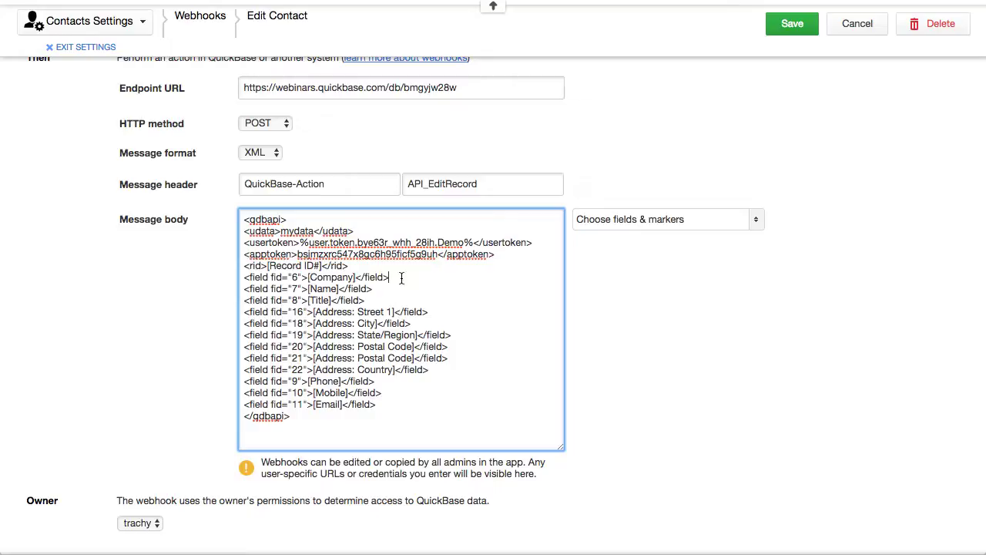
drag(244, 265, 355, 265)
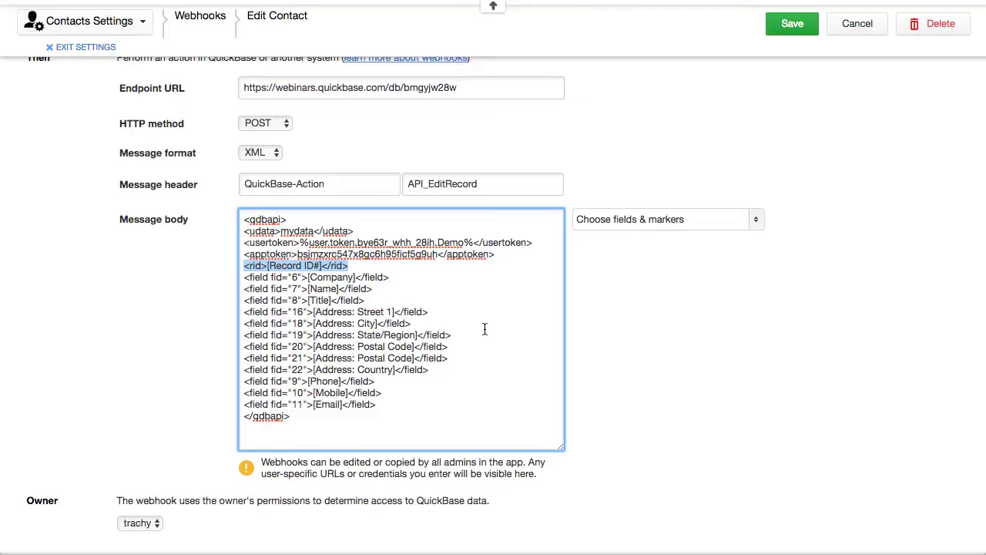
click(740, 319)
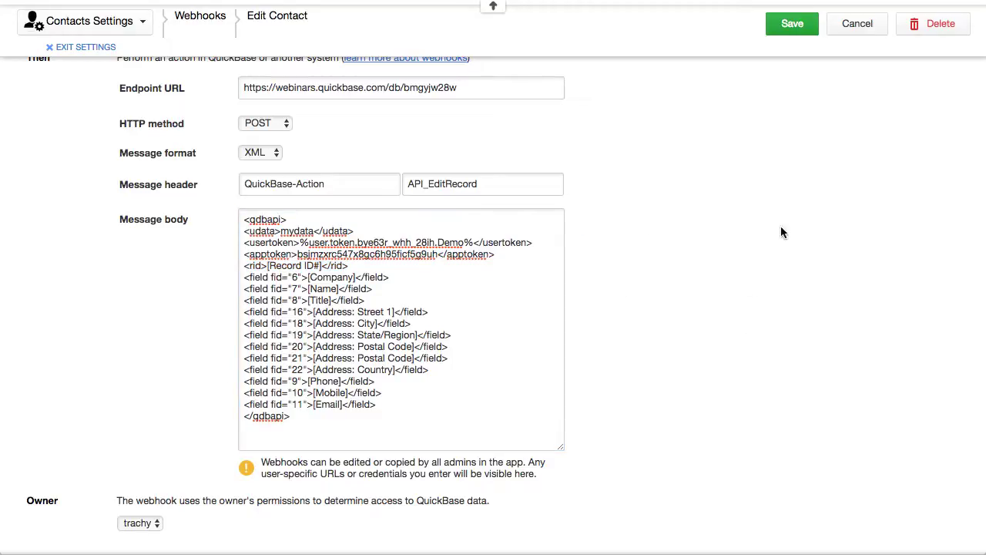
click(857, 24)
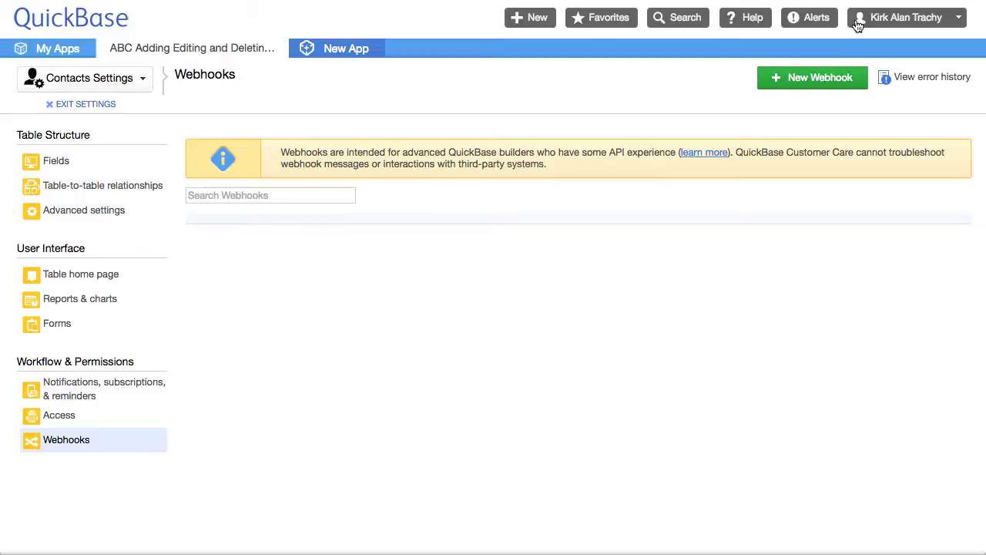
Step: Go back to Contacts Home and reopen the Contacts table's Webhooks list
click(68, 106)
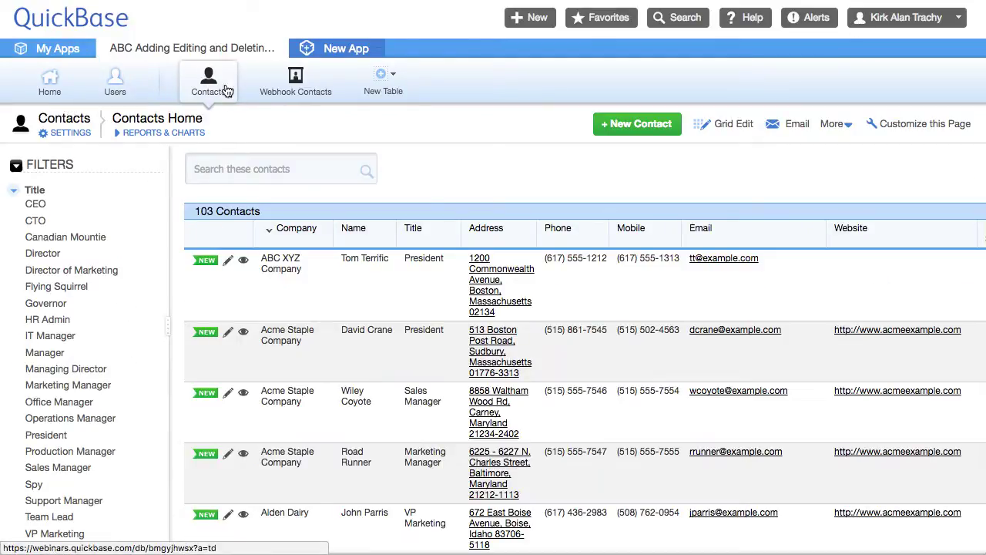
click(68, 134)
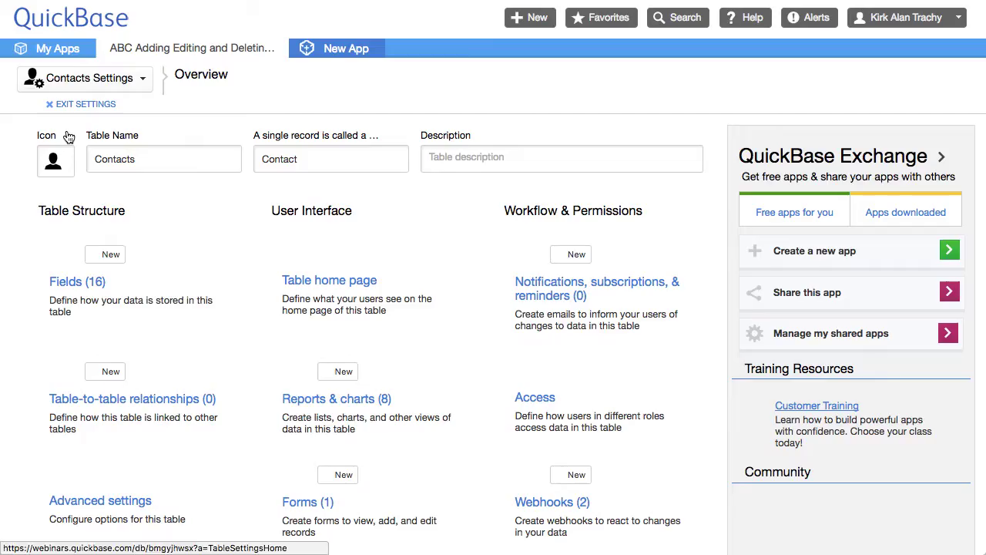
scroll(551, 378, down, 3)
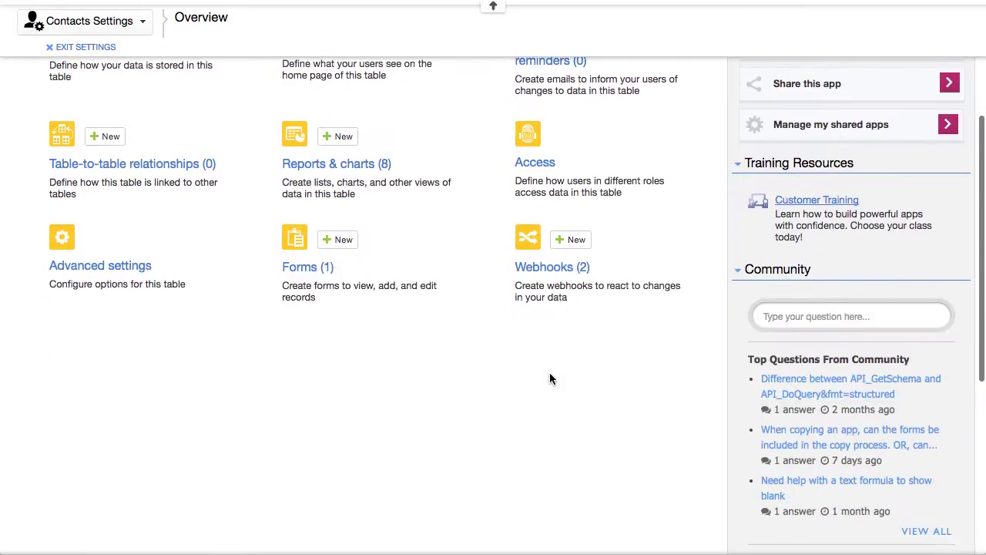
click(555, 268)
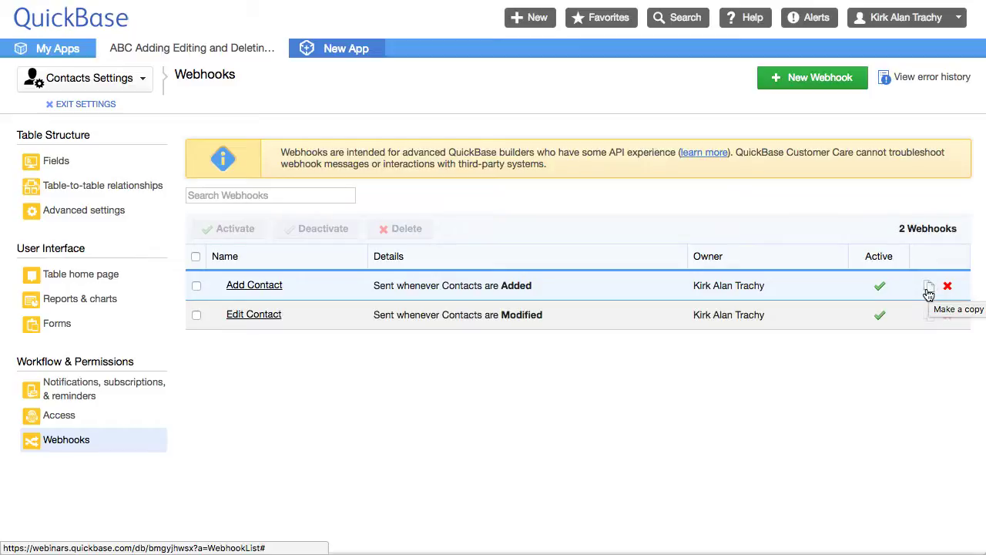
Step: Duplicate the Add Contact webhook and rename the copy to Delete Contact
click(930, 289)
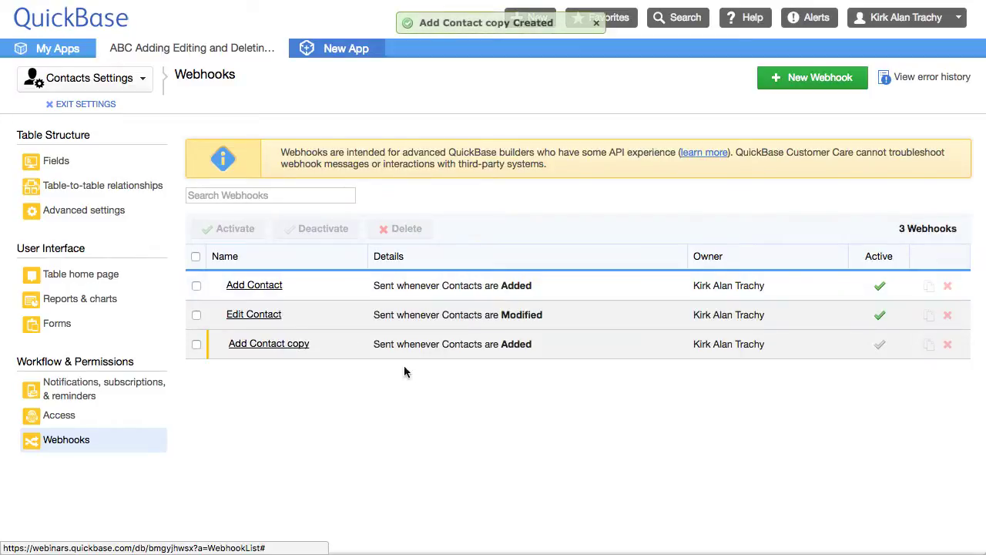
click(270, 344)
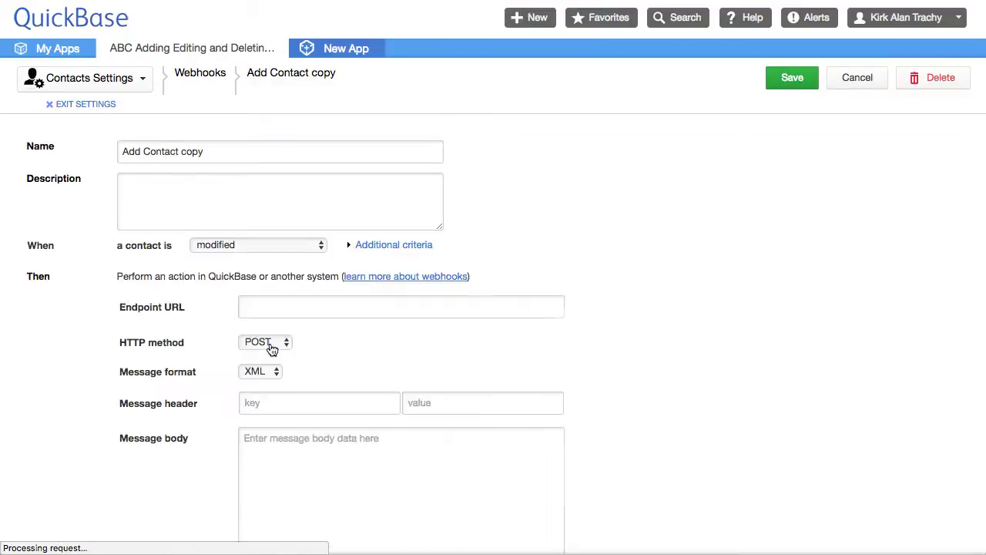
double_click(141, 152)
text(Delete)
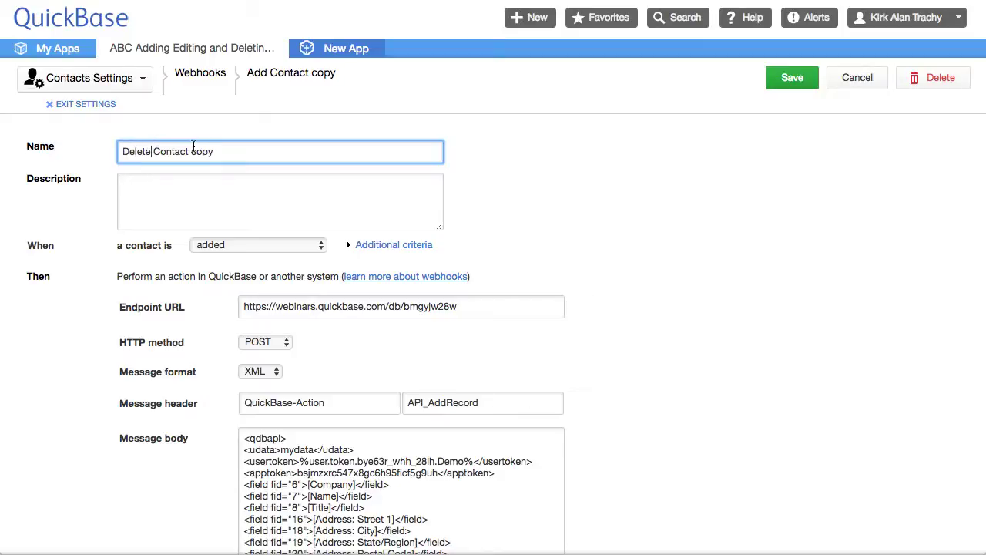
drag(189, 152, 261, 151)
key(BackSpace)
Step: Make the webhook fire when a contact is deleted
scroll(670, 363, down, 5)
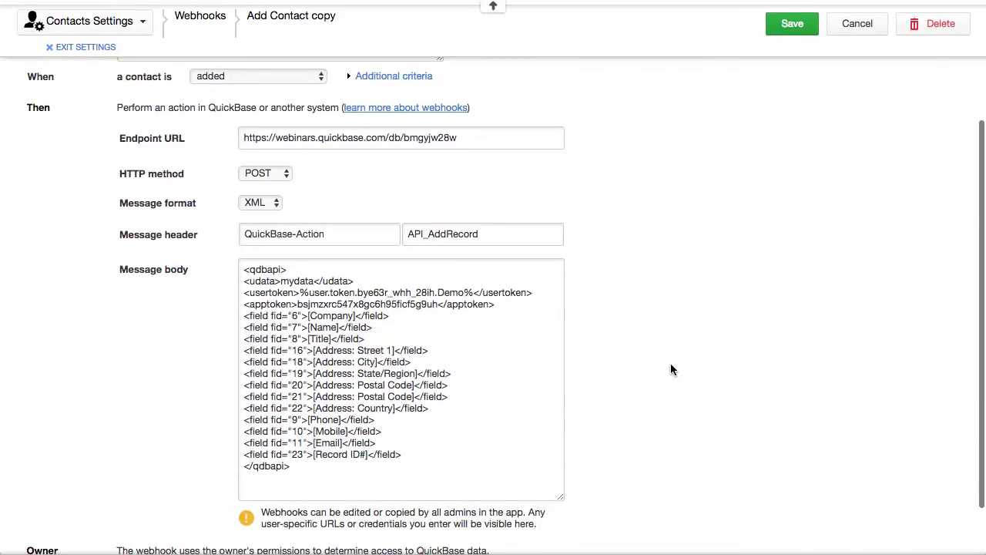
click(310, 138)
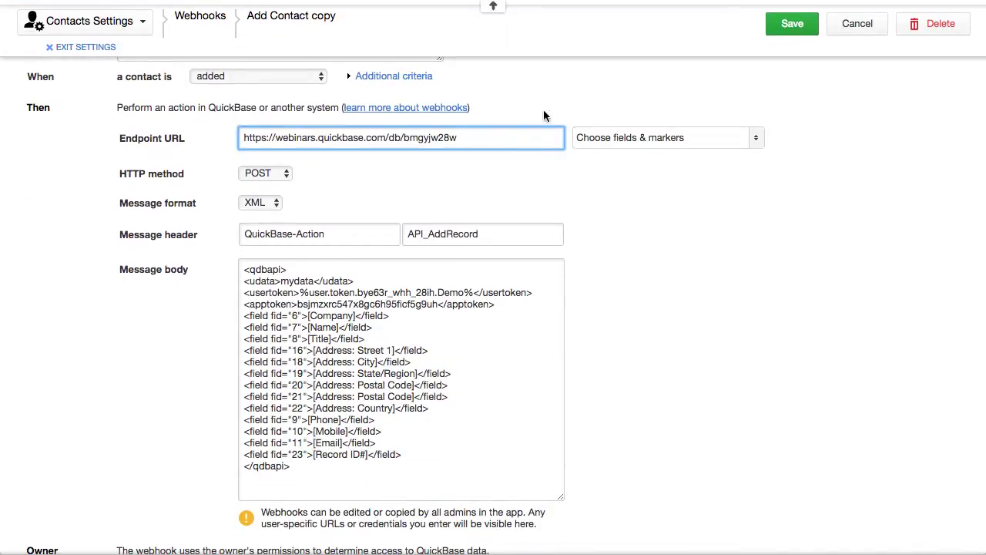
scroll(545, 116, up, 5)
click(298, 232)
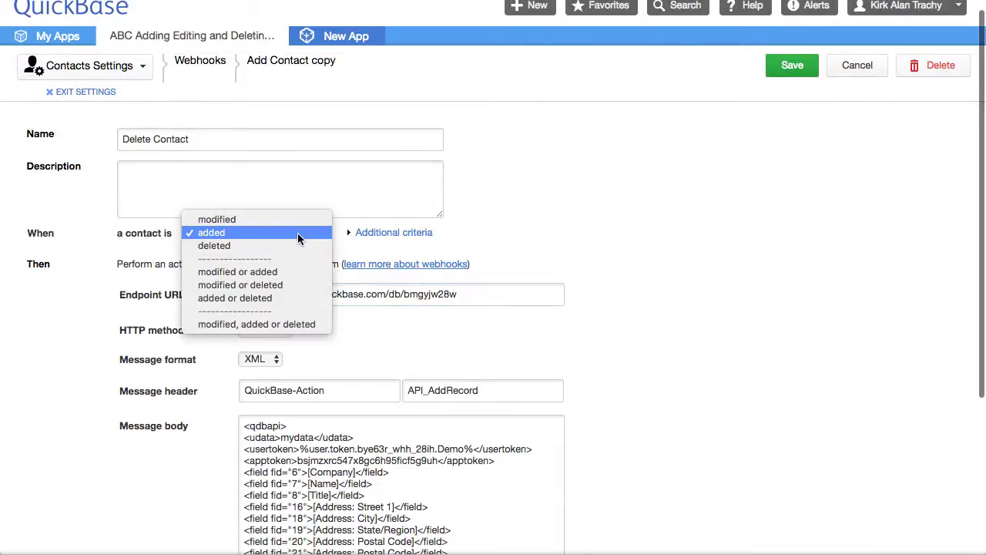
click(221, 247)
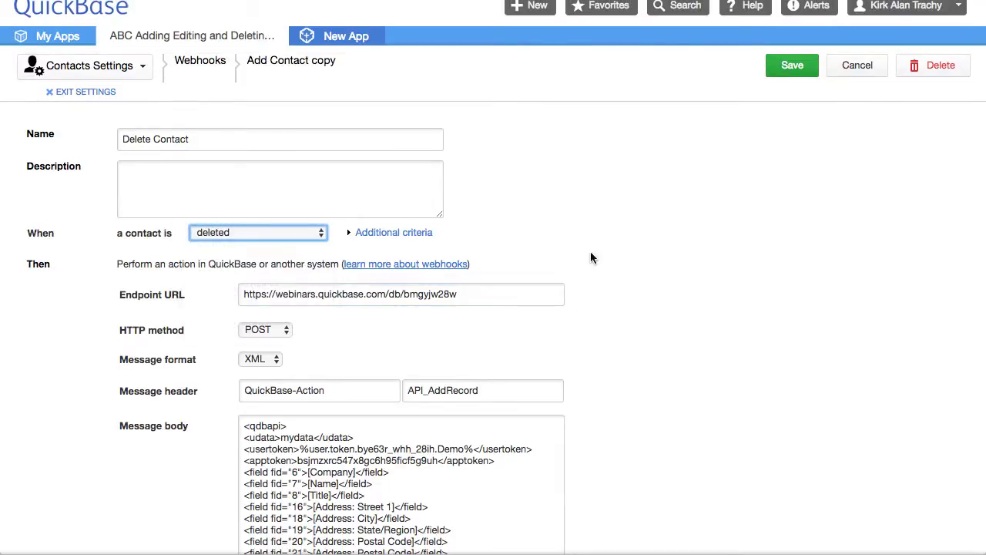
Step: Begin changing the action header value from API_AddRecord to API_DeleteRecord
scroll(611, 248, down, 4)
scroll(611, 254, down, 2)
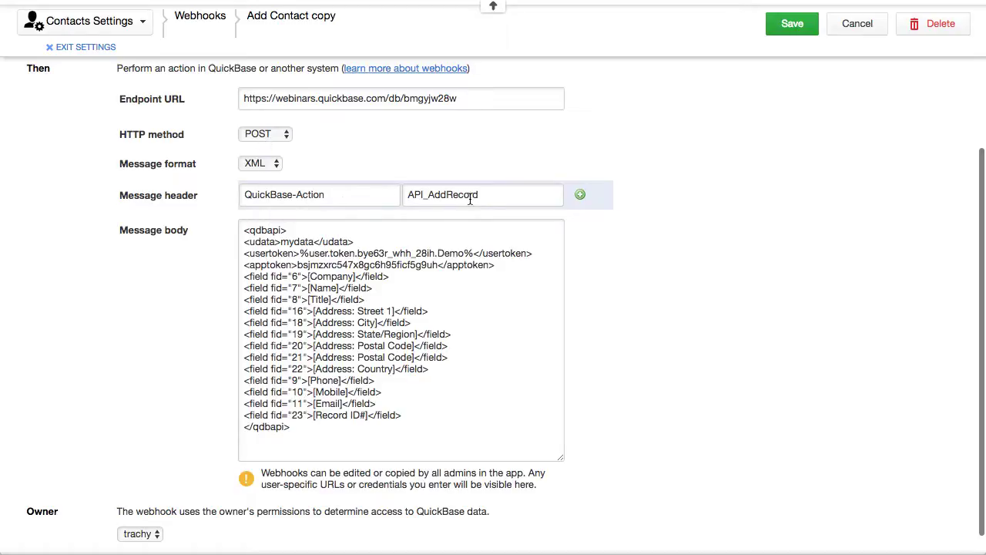
drag(430, 196, 449, 197)
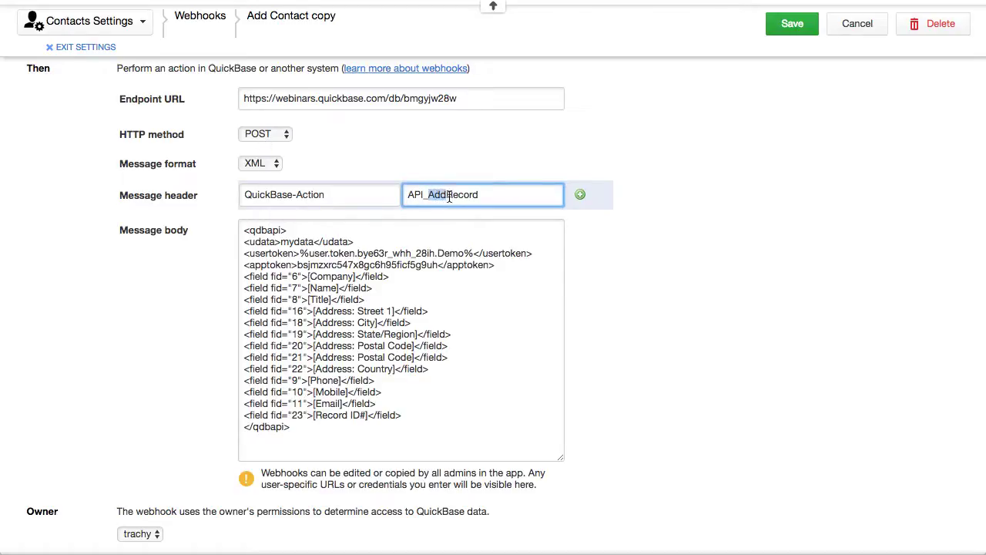
text(Delec)
key(BackSpace)
Step: Finish the API_DeleteRecord header value and browse the Help's API Call Reference contents
text(te)
click(695, 312)
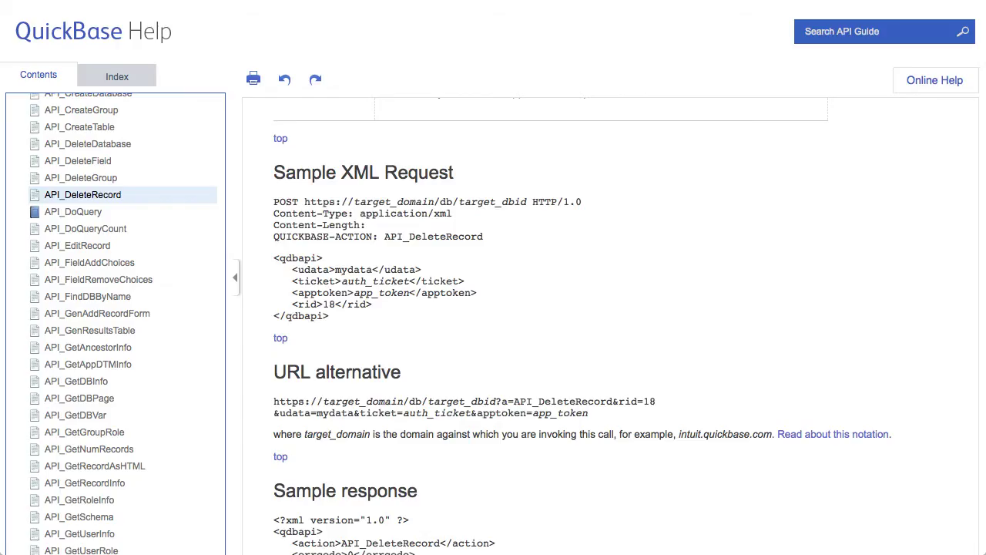
scroll(581, 152, up, 3)
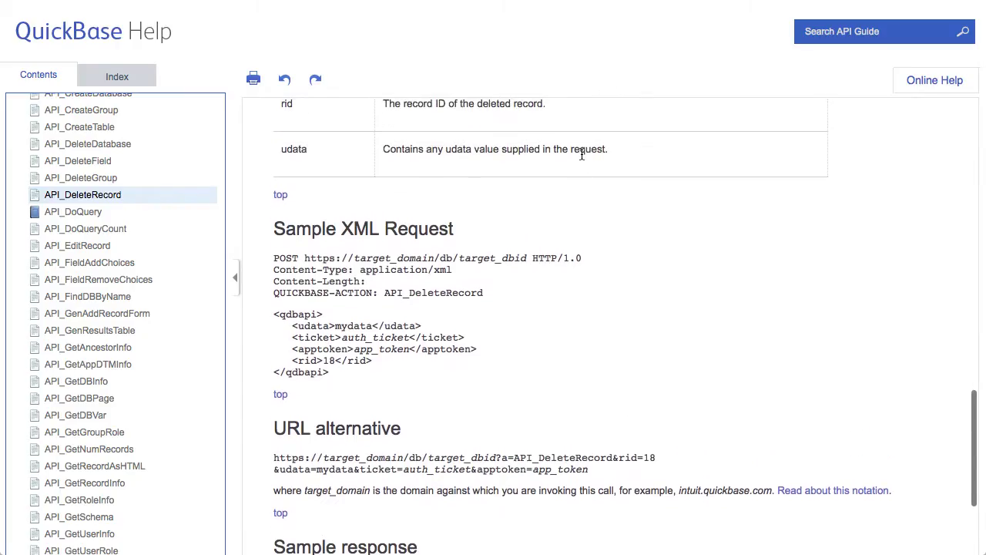
scroll(154, 185, up, 10)
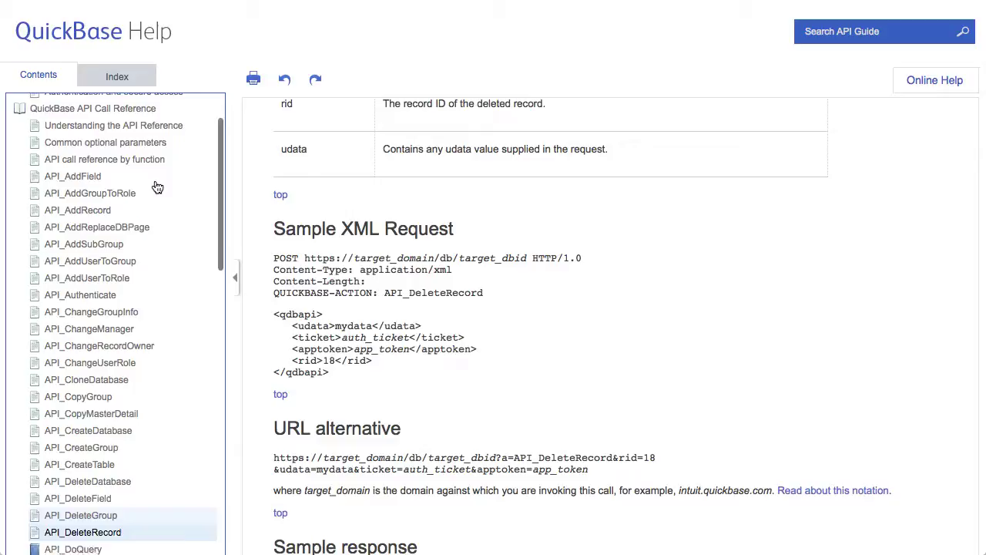
scroll(157, 187, up, 1)
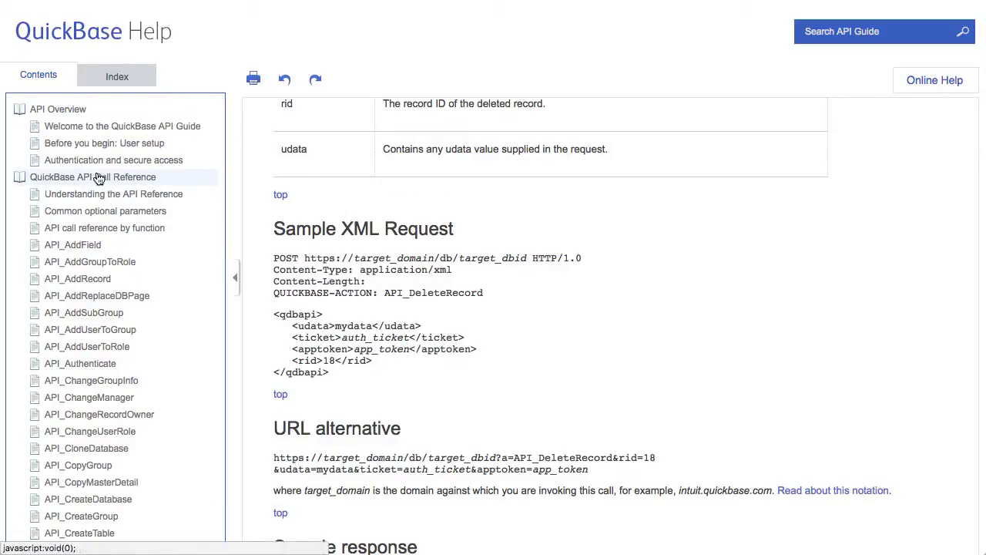
click(68, 178)
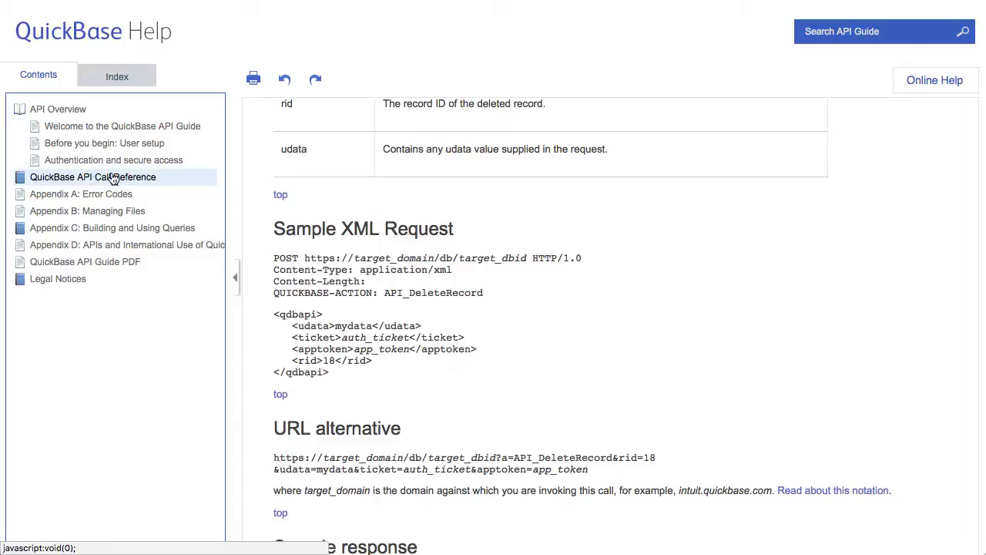
click(104, 179)
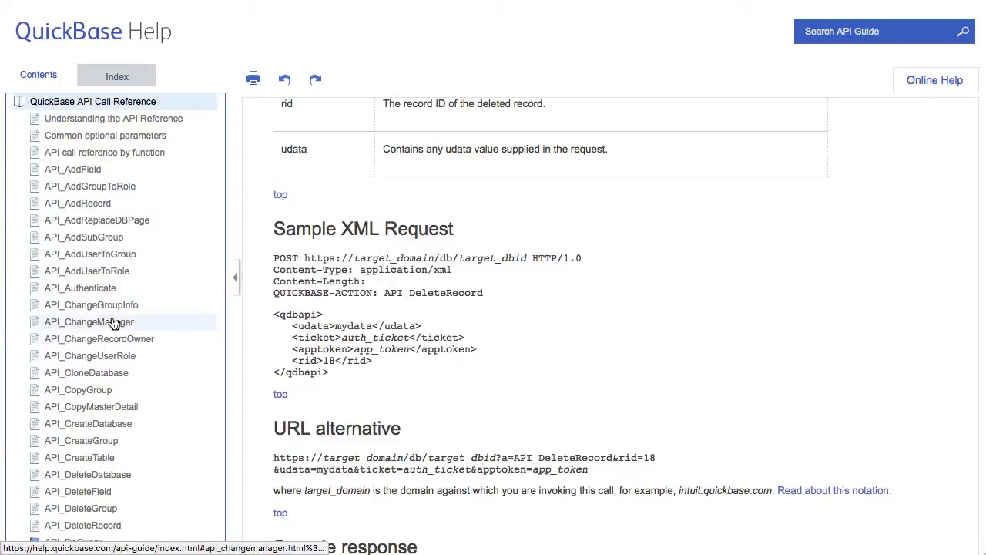
Step: Find the API_DeleteRecord Sample XML Request and select its <qdbapi> body
scroll(113, 322, down, 7)
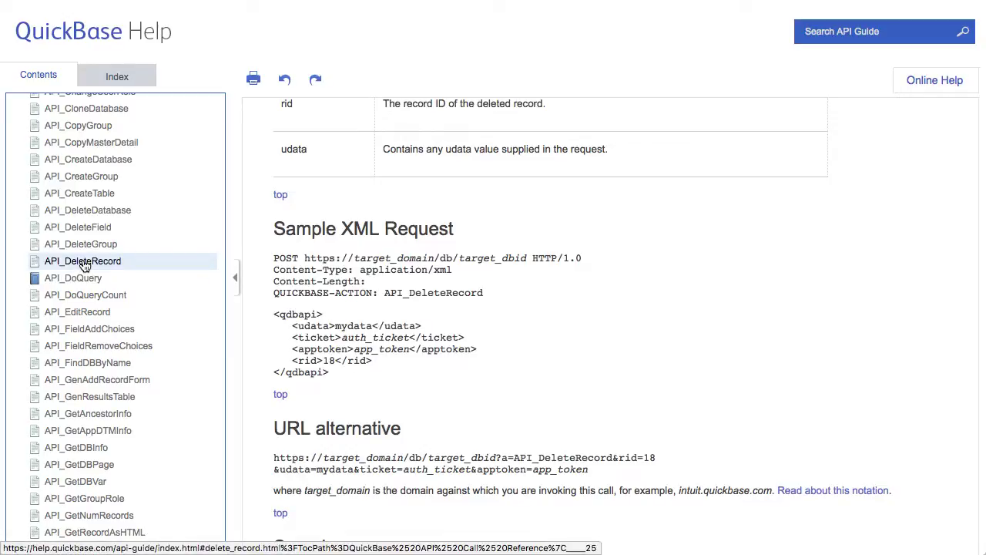
scroll(524, 303, up, 3)
scroll(523, 302, up, 10)
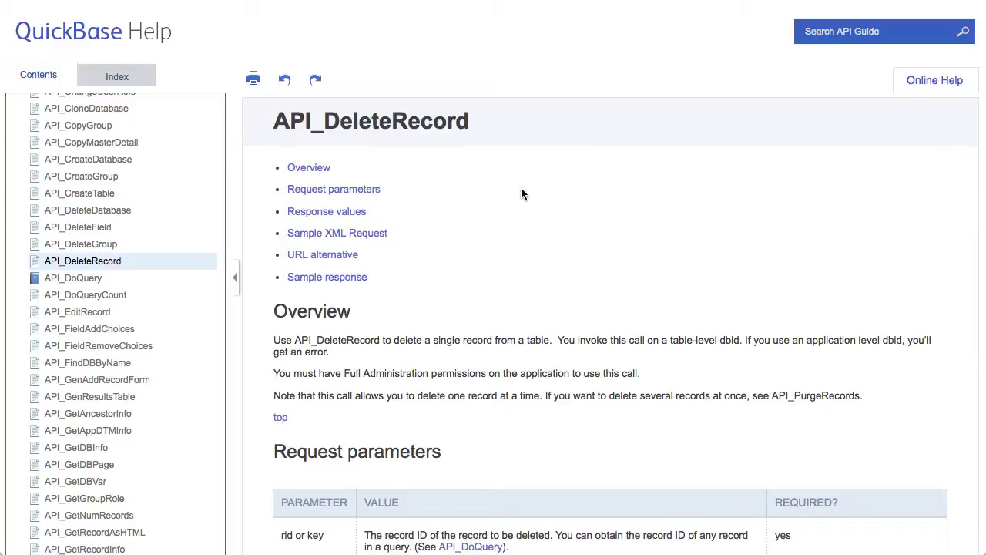
scroll(522, 190, down, 4)
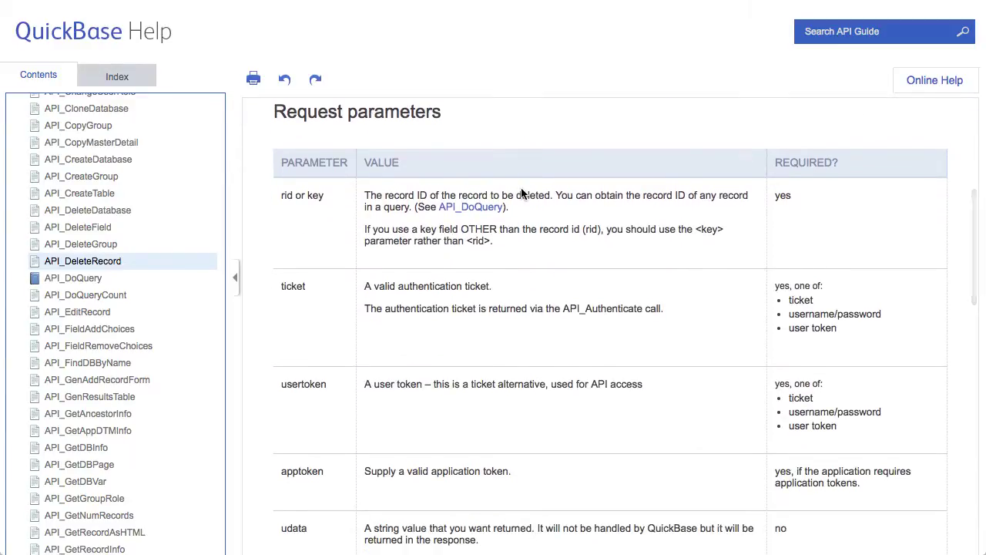
scroll(521, 188, down, 8)
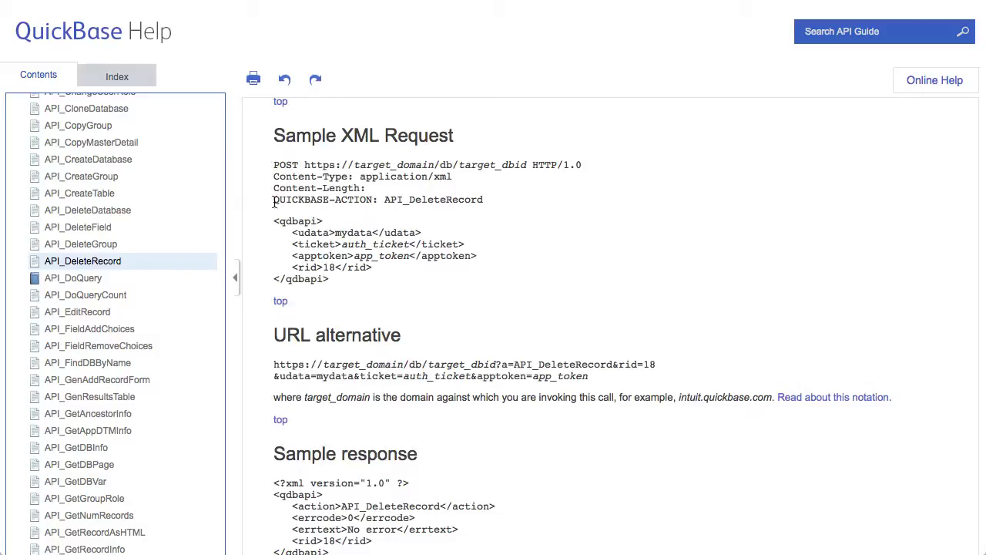
drag(274, 200, 480, 197)
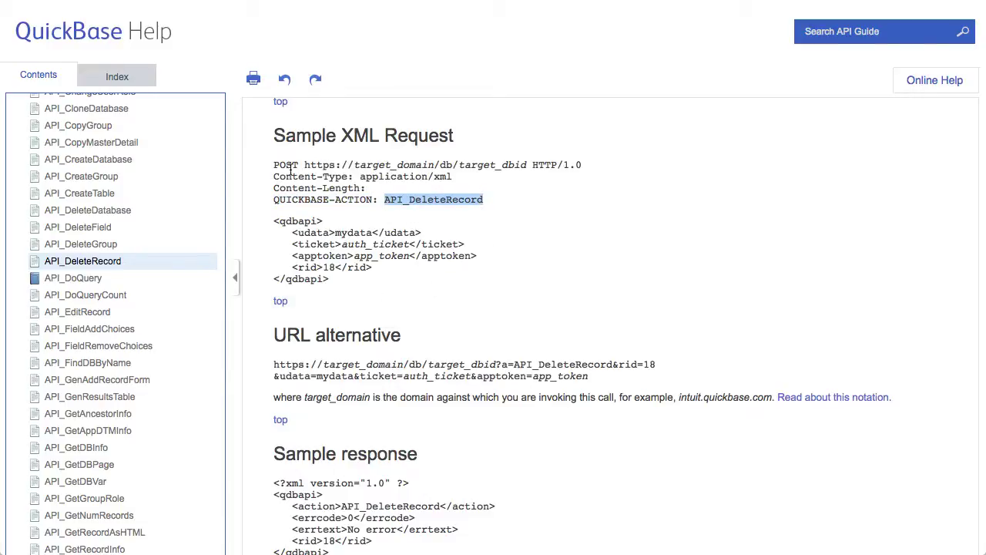
drag(273, 164, 322, 164)
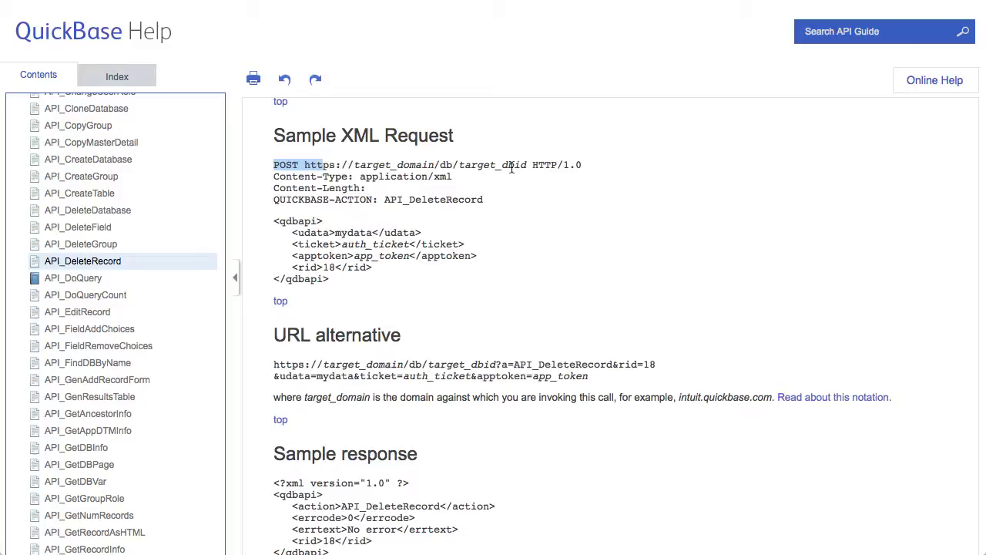
click(579, 278)
scroll(544, 313, down, 1)
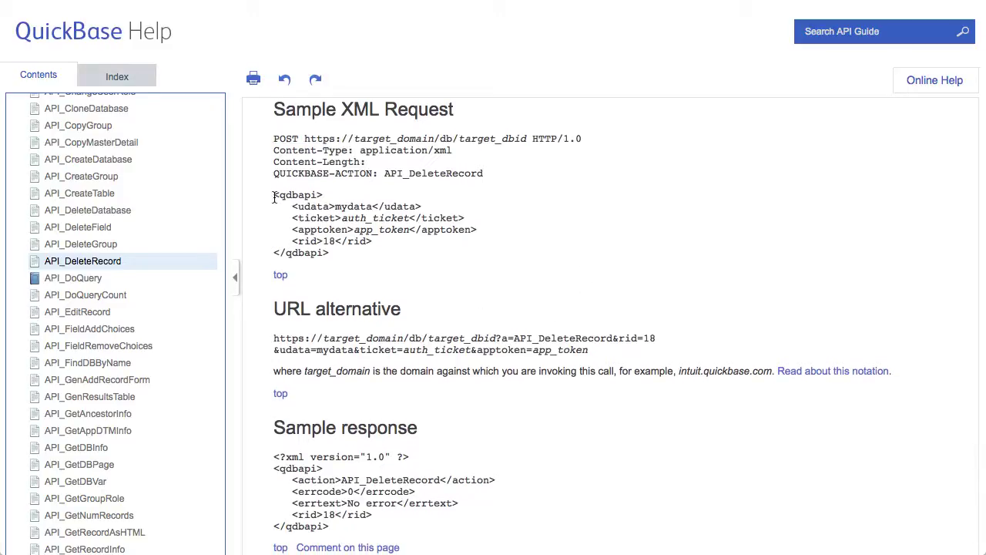
drag(271, 190, 328, 257)
key(super+c)
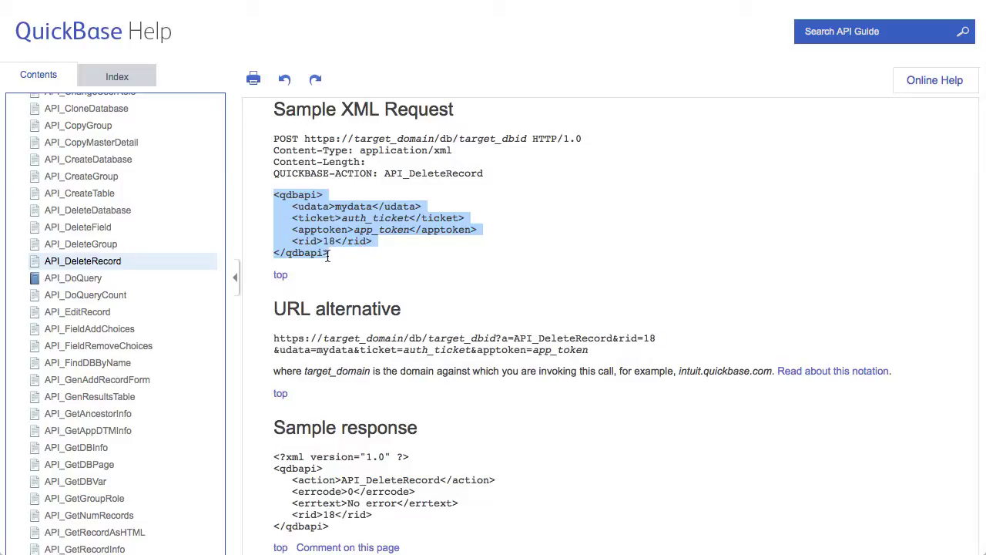
key(super+Tab)
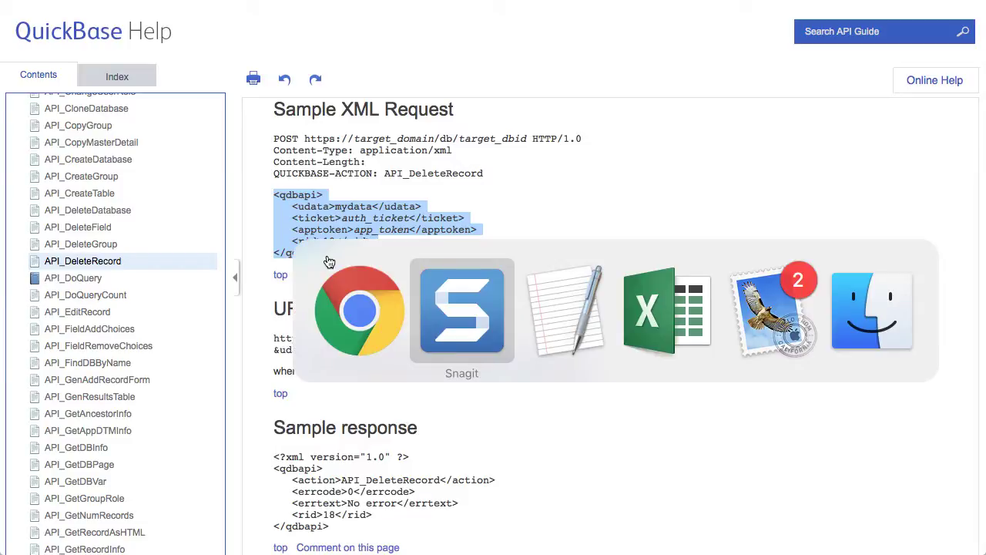
key(super+Tab)
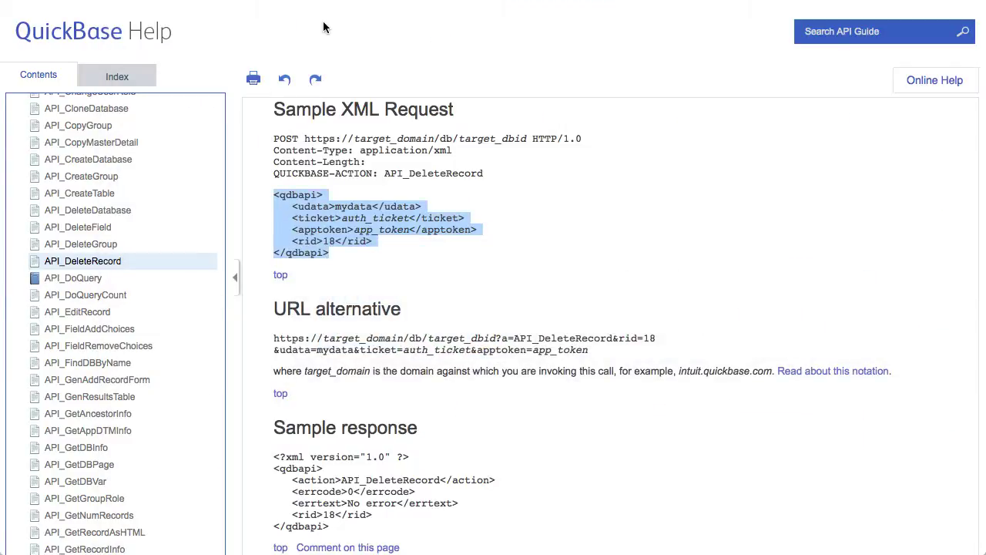
Step: Paste the API_DeleteRecord sample request with rid 18 after the existing </qdbapi> block
key(super+grave)
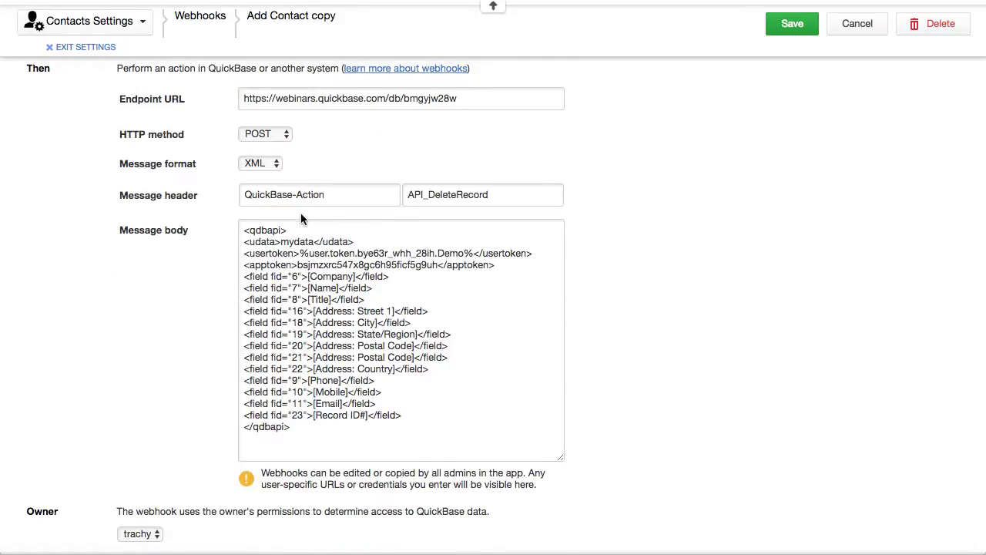
scroll(301, 218, up, 5)
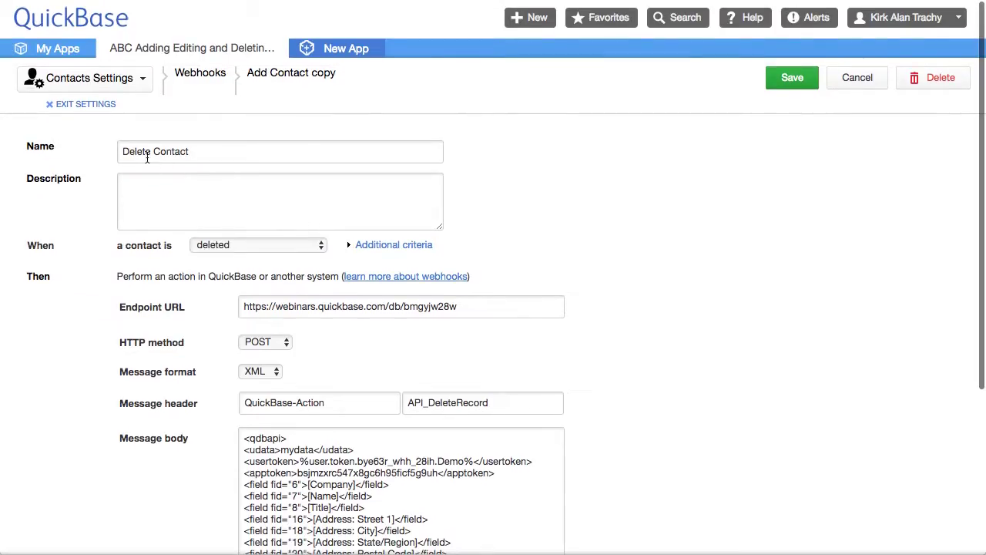
scroll(364, 312, down, 4)
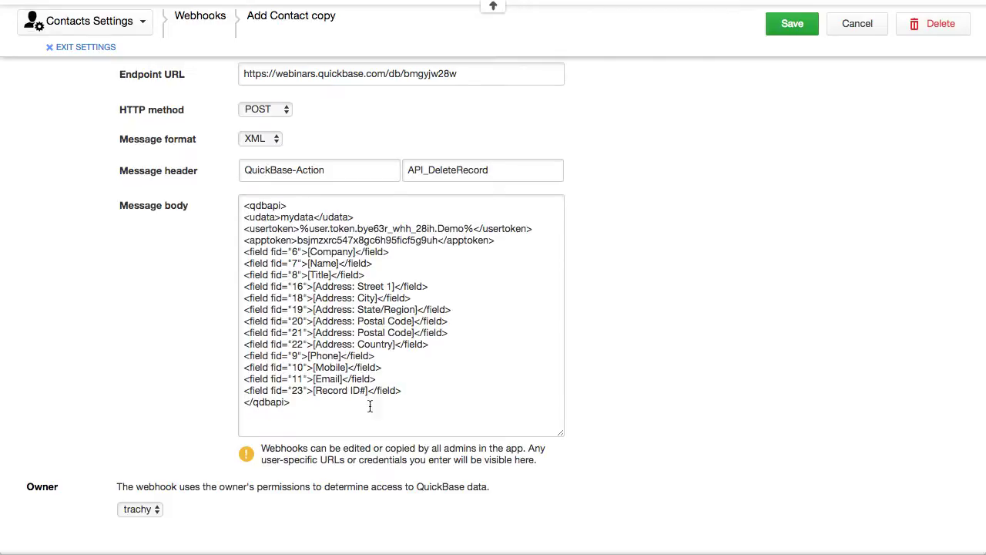
click(296, 403)
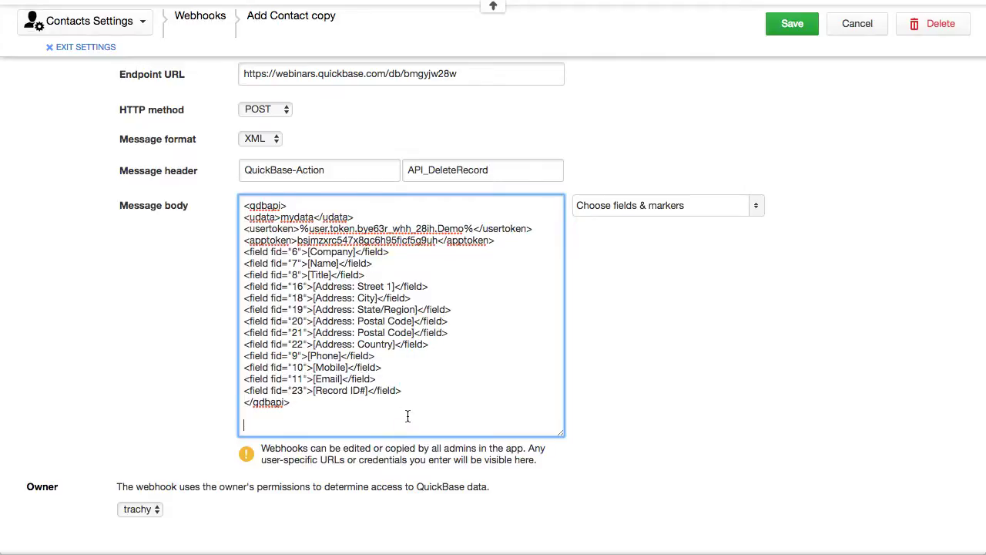
key(super+v)
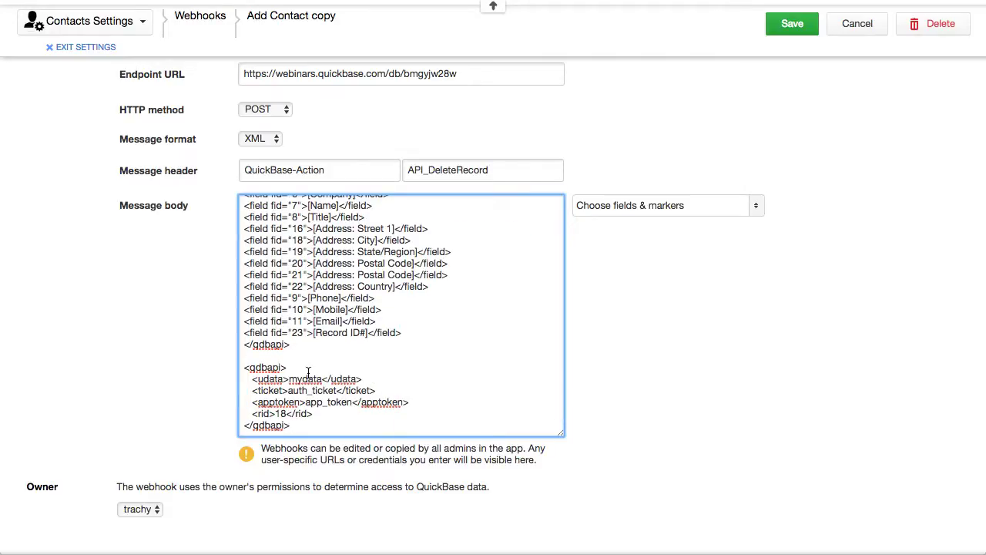
scroll(515, 350, up, 1)
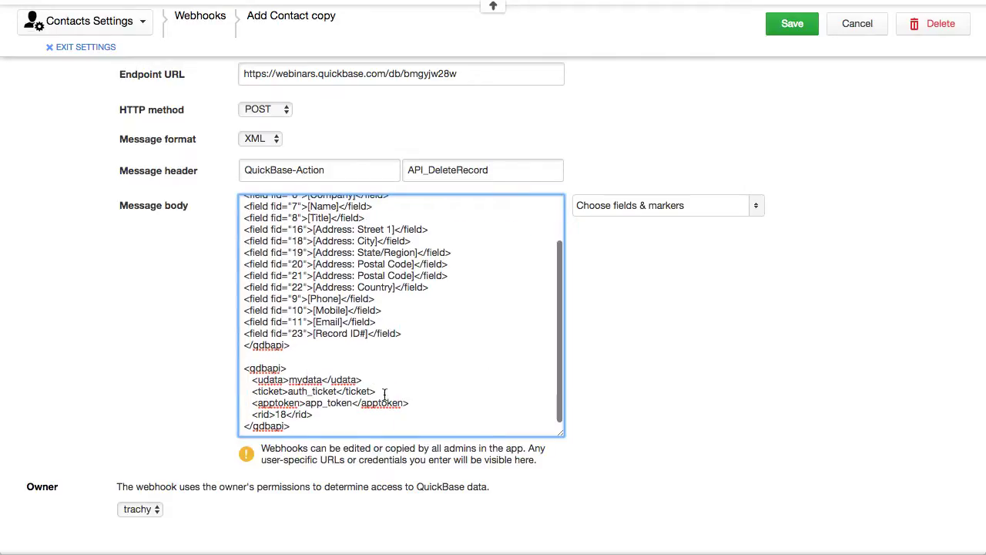
drag(276, 414, 284, 416)
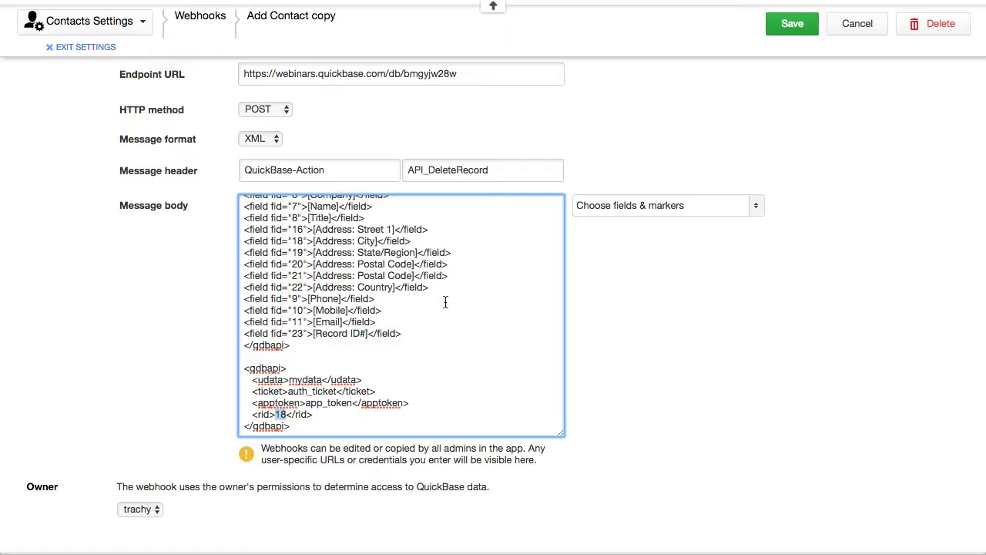
scroll(445, 302, up, 5)
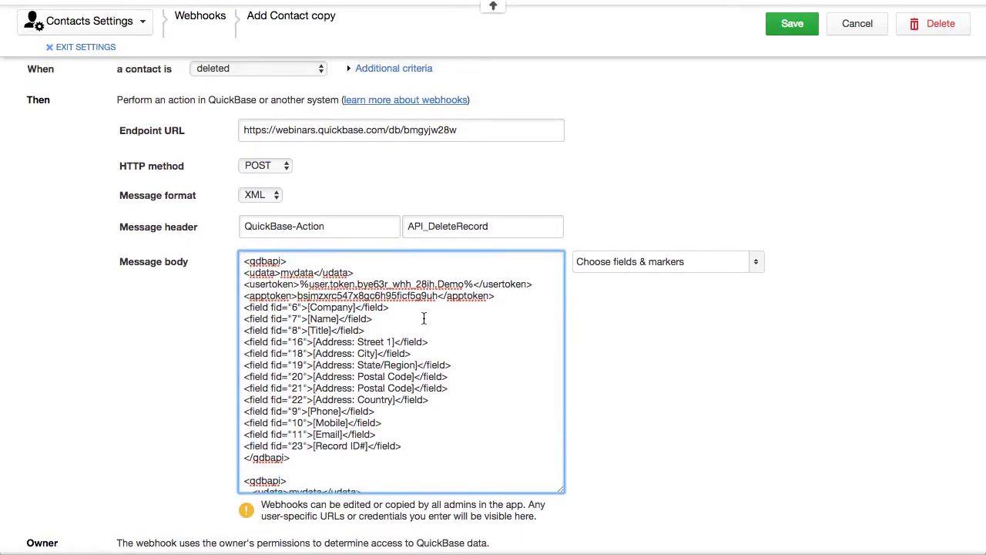
scroll(424, 318, down, 2)
scroll(424, 318, up, 2)
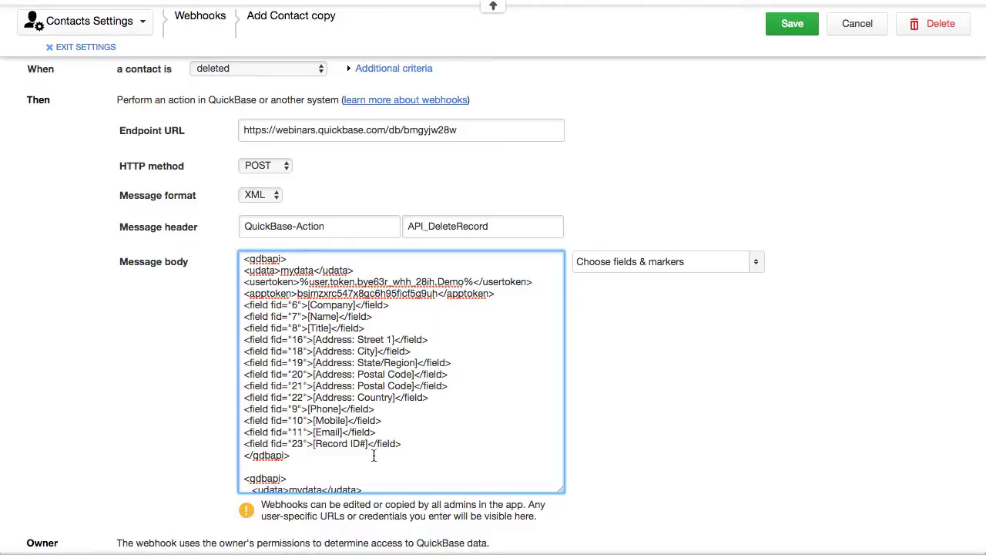
scroll(304, 463, down, 5)
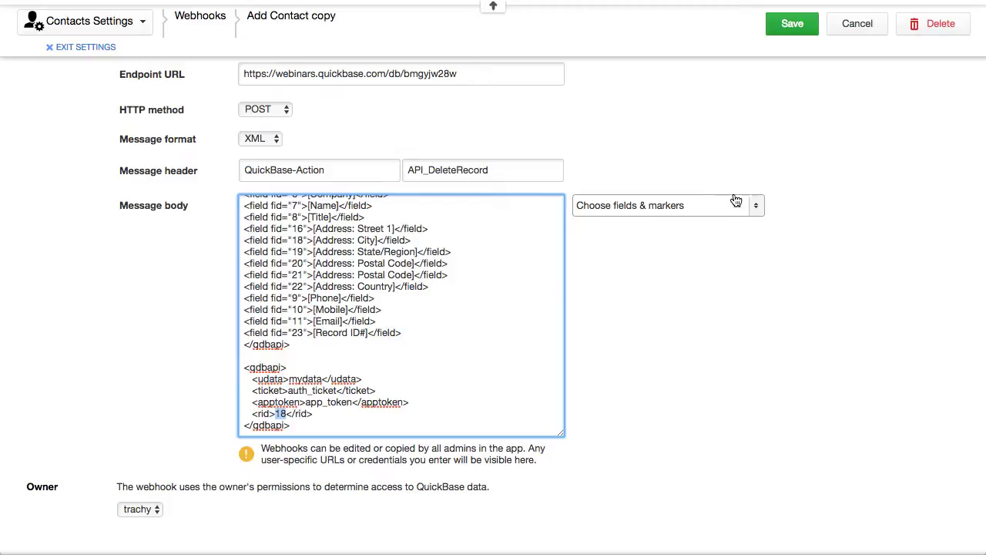
Step: Replace the rid value 18 with the [Record ID#] field marker
click(733, 206)
scroll(676, 319, down, 3)
scroll(676, 321, down, 10)
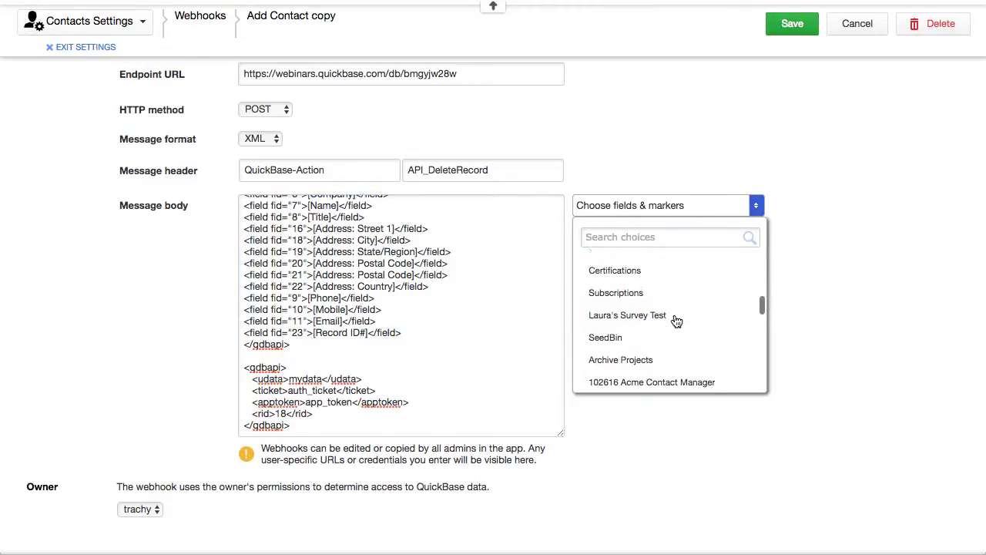
scroll(676, 321, down, 7)
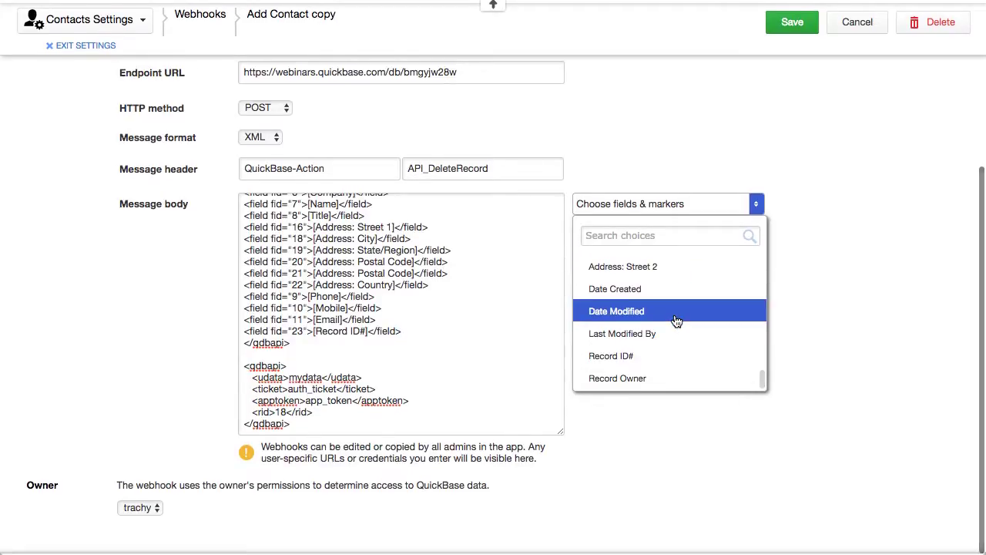
click(681, 355)
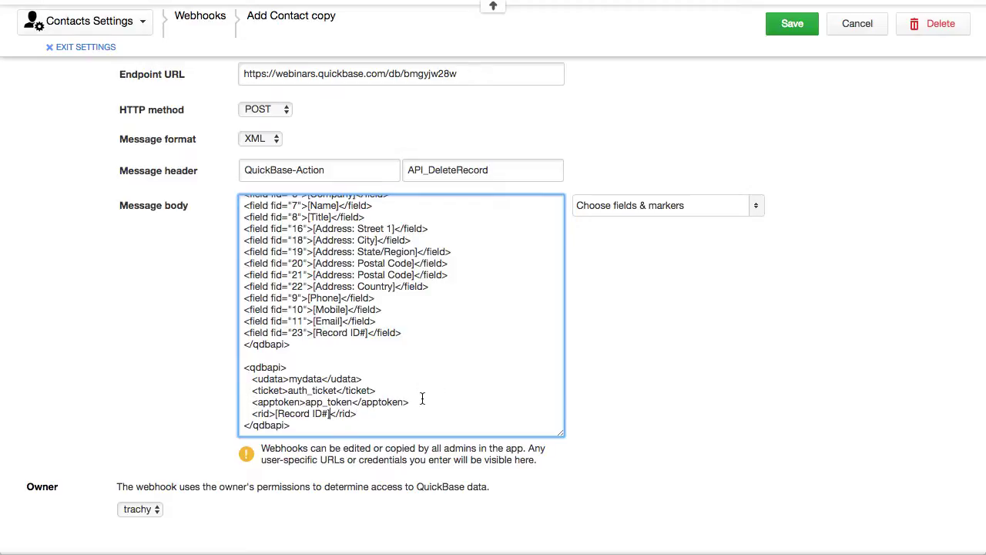
drag(415, 400, 230, 371)
scroll(484, 300, up, 4)
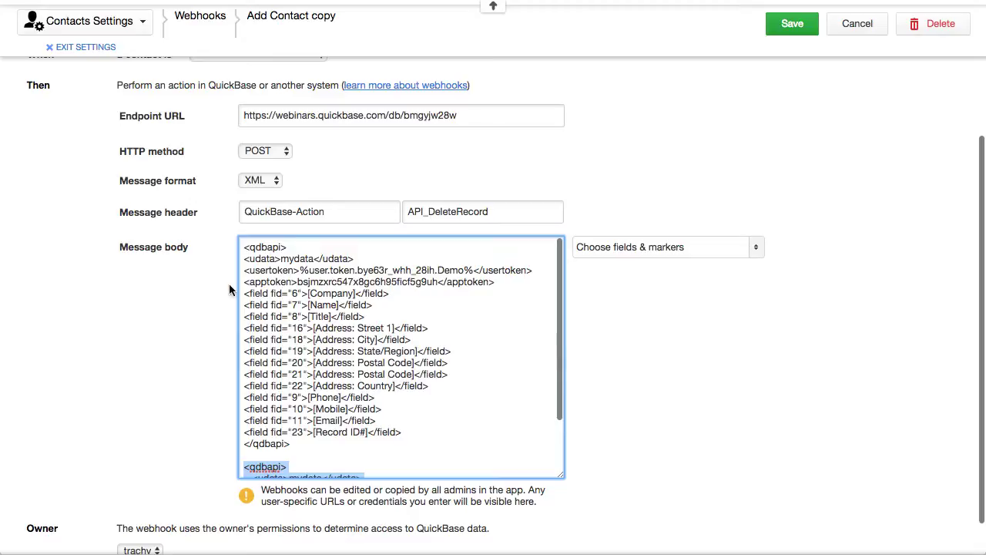
Step: Delete the field lines and duplicate udata/ticket/apptoken lines, keep <rid>[Record ID#]</rid>, and save
drag(244, 294, 478, 445)
key(BackSpace)
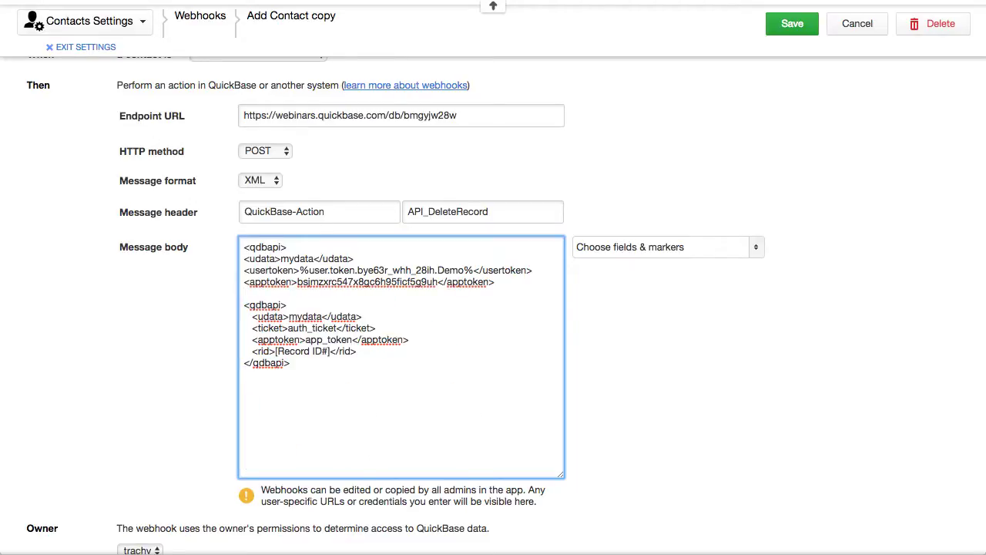
drag(242, 305, 436, 340)
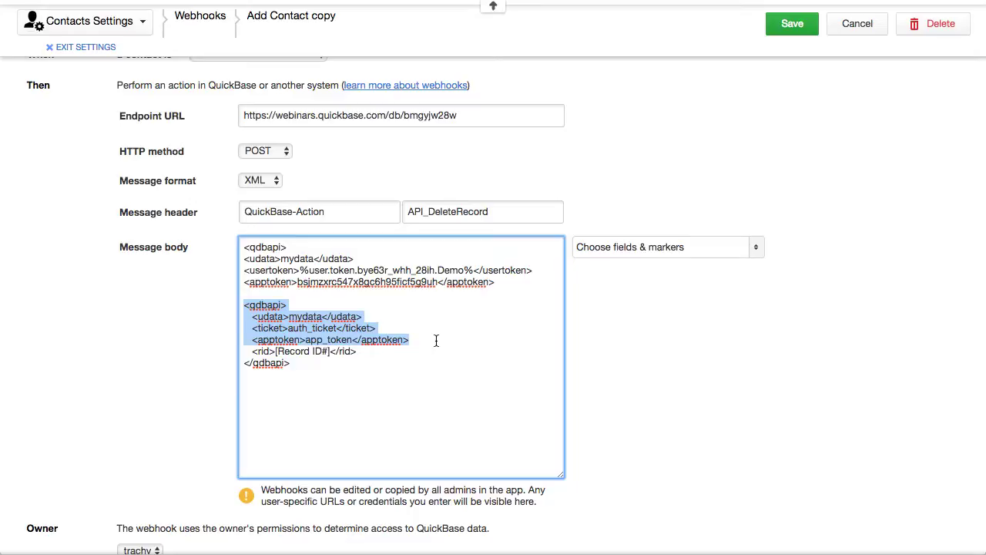
key(BackSpace)
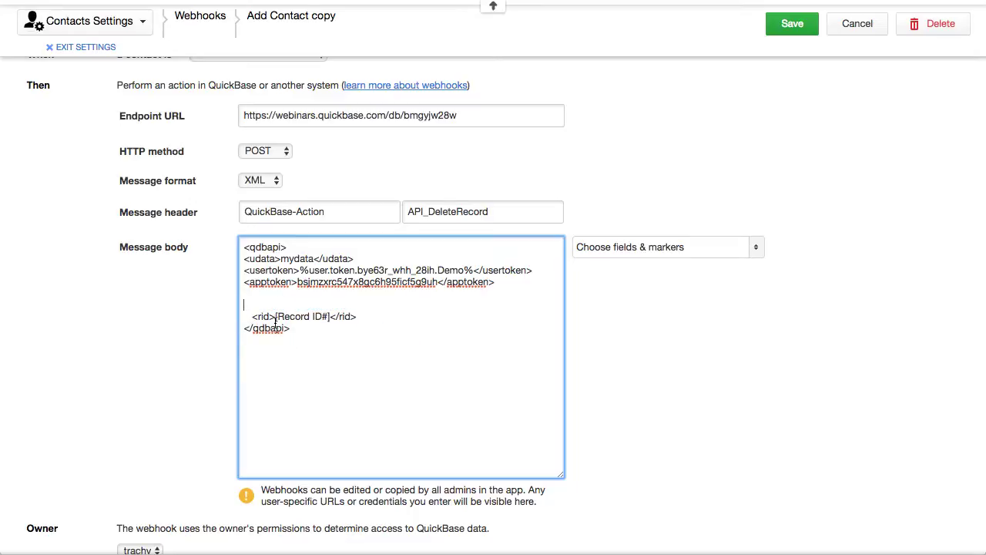
key(BackSpace)
key(BackSpace)
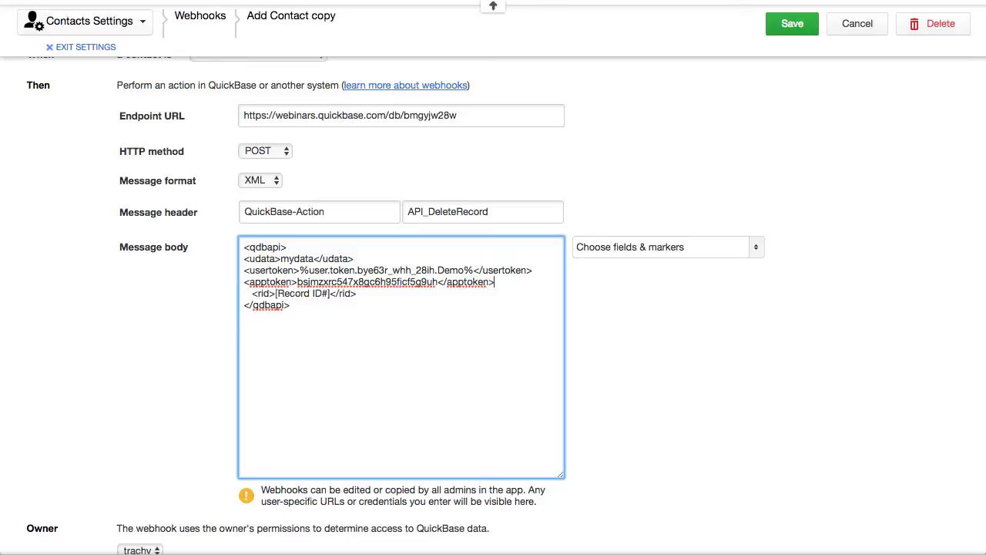
click(589, 444)
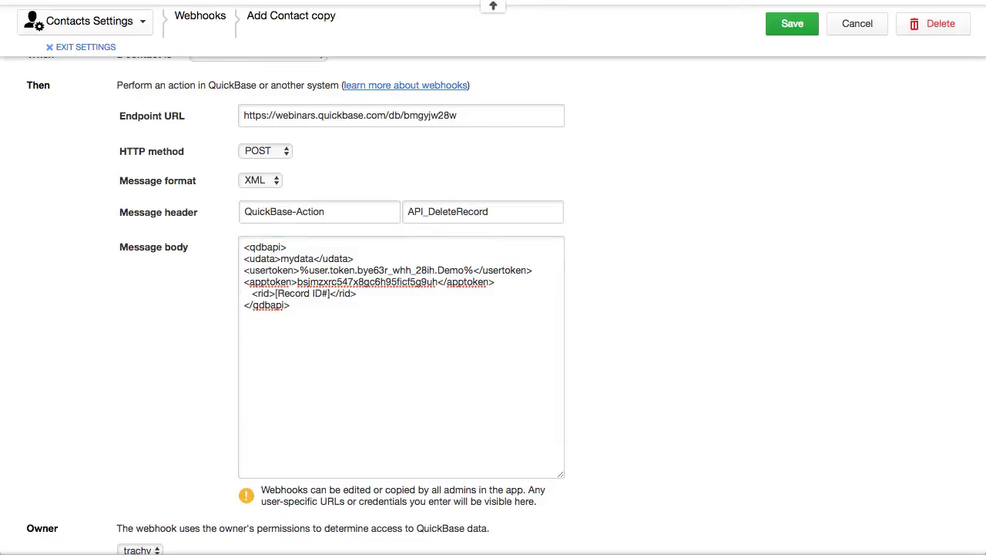
click(789, 26)
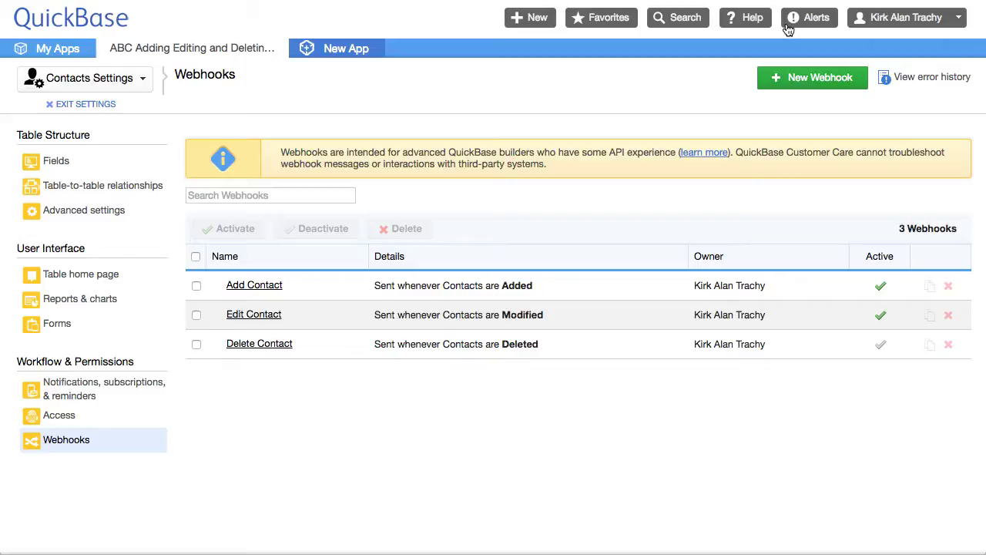
Step: Exit settings and check which contacts reached Webhook Contacts
click(91, 103)
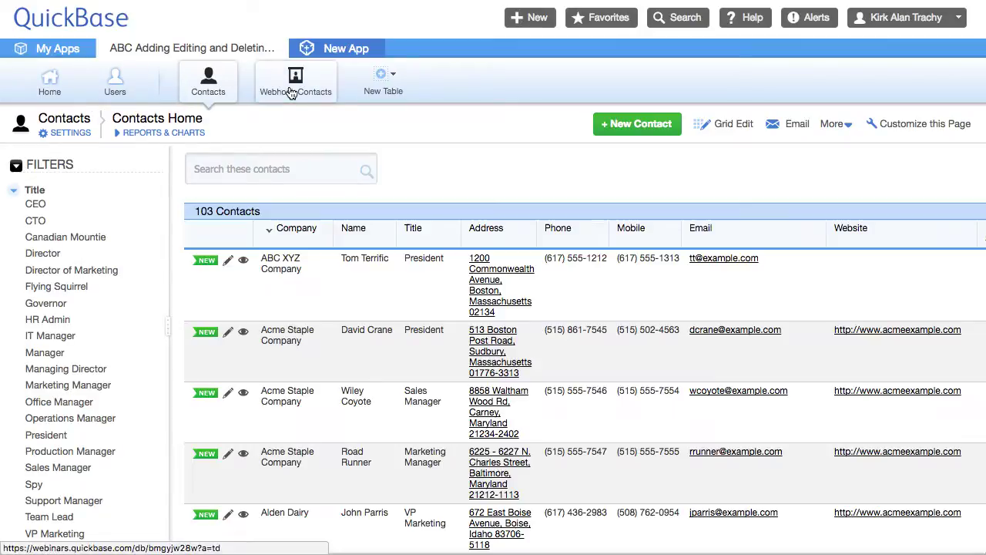
click(293, 89)
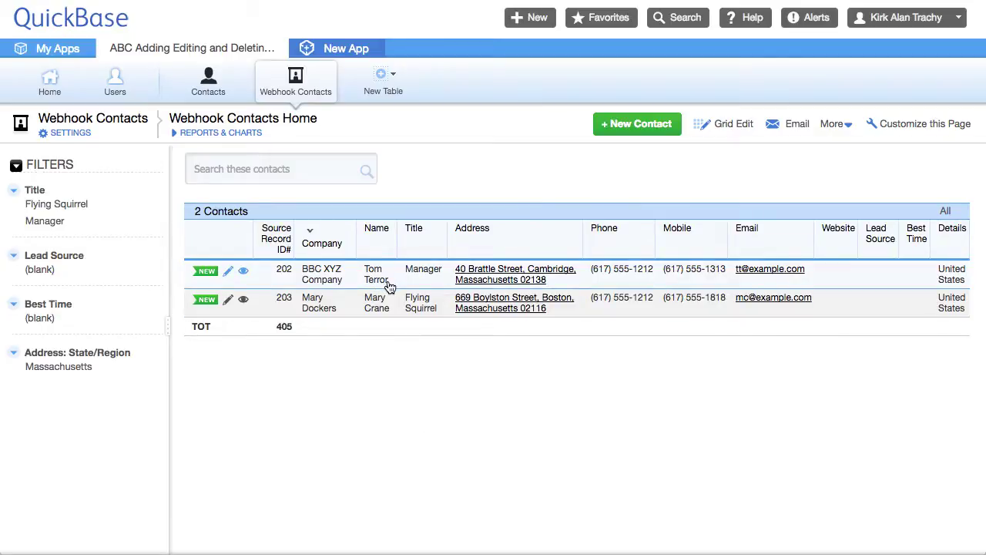
click(210, 87)
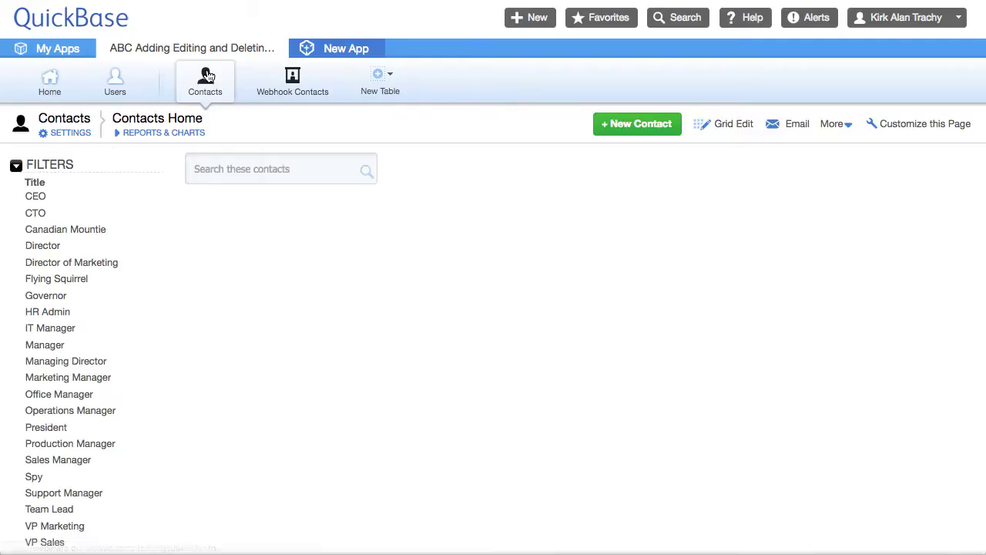
Step: Search contacts for 'ter', delete the BBC XYZ Company record, and search again
click(244, 168)
text(terror)
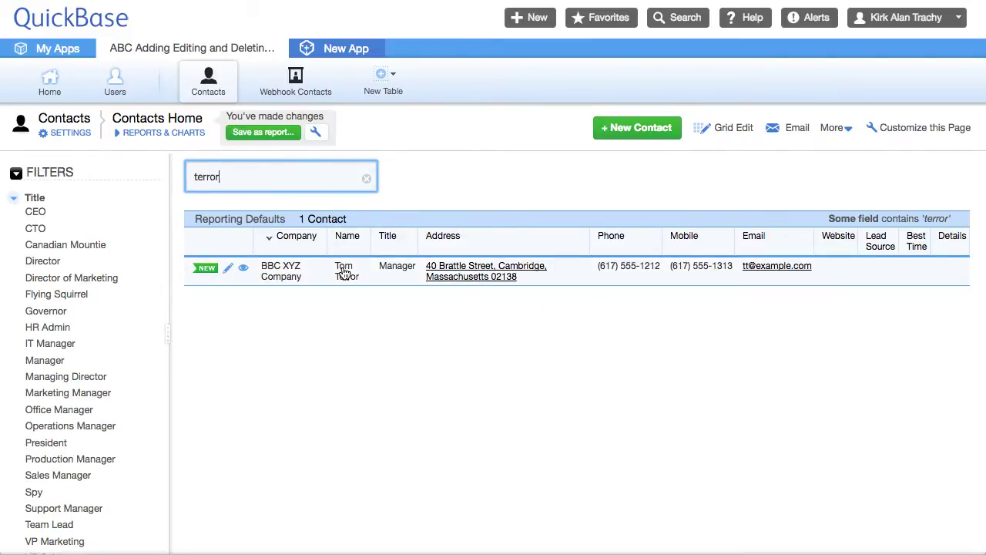
click(245, 270)
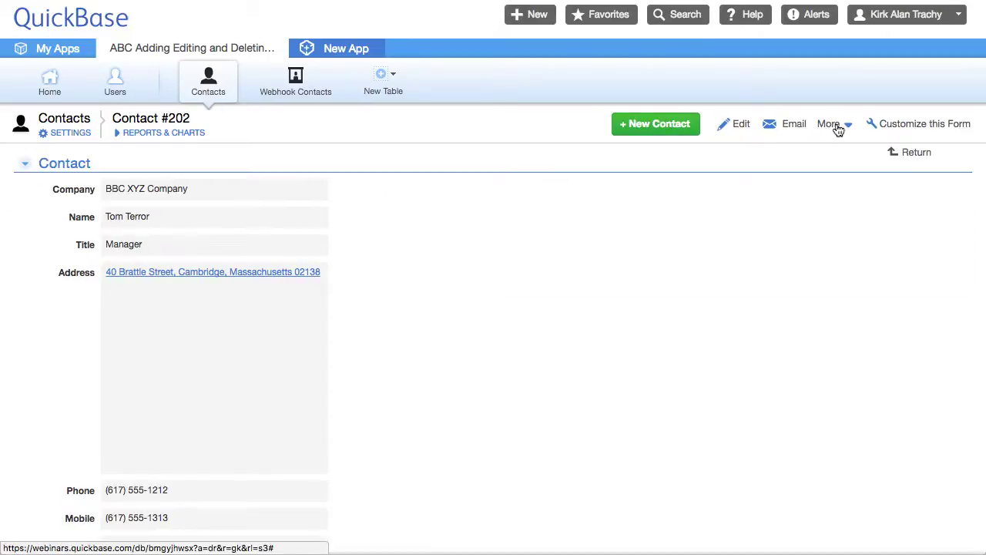
click(832, 125)
click(781, 236)
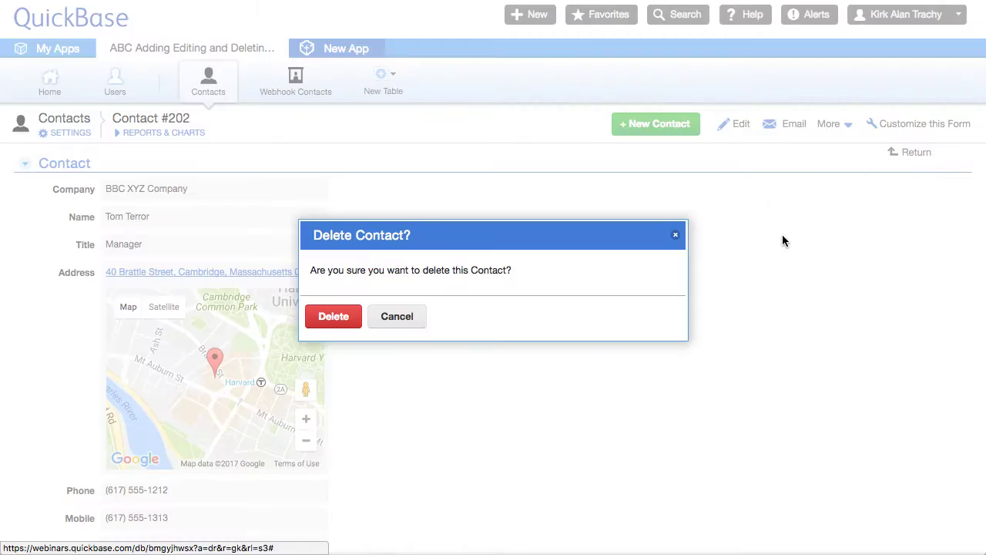
click(327, 316)
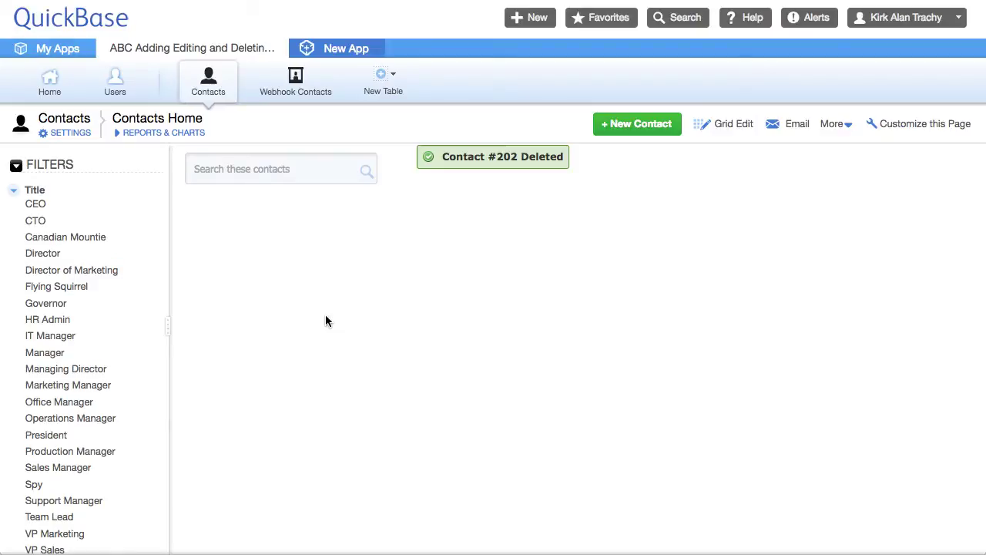
click(196, 169)
text(terror)
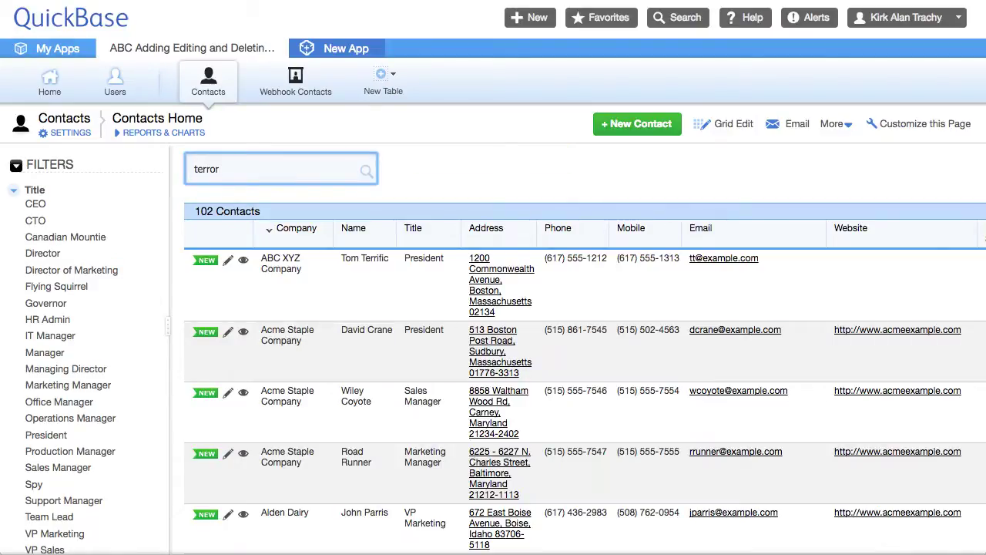
Step: Refresh Webhook Contacts to see record 202 still listed, then open the Contacts table settings
click(300, 94)
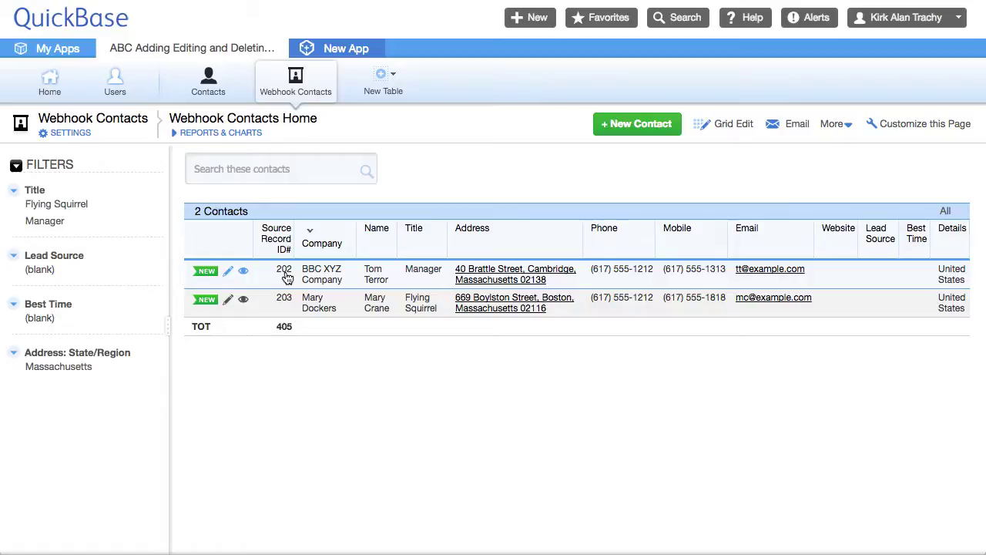
click(297, 89)
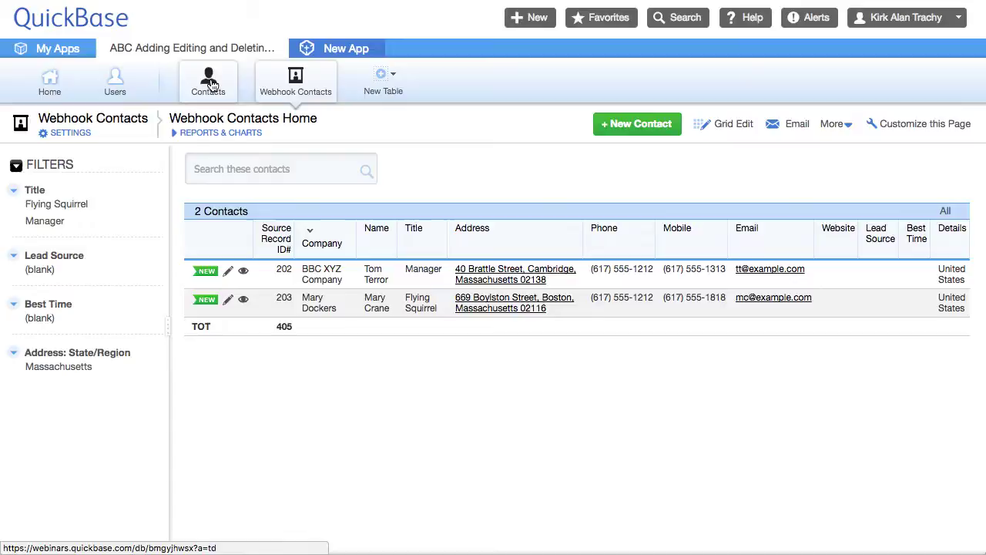
click(208, 83)
click(77, 135)
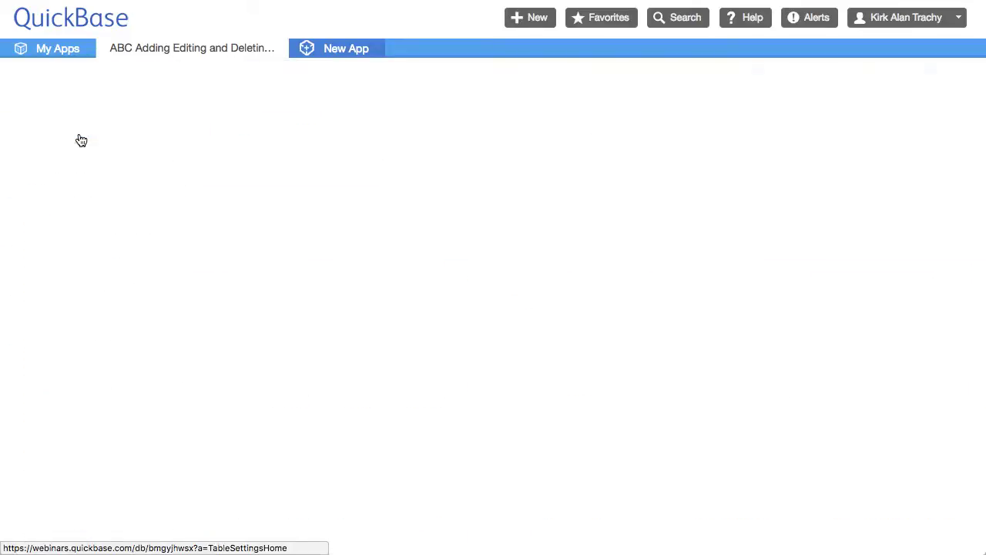
Step: Switch on the Delete Contact webhook in the Contacts table's webhooks list
scroll(550, 382, down, 5)
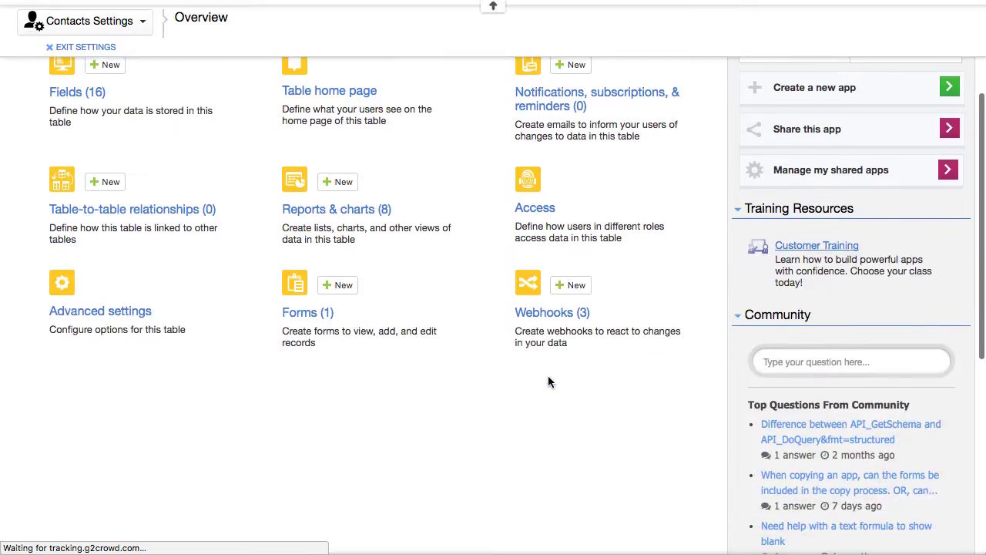
click(552, 312)
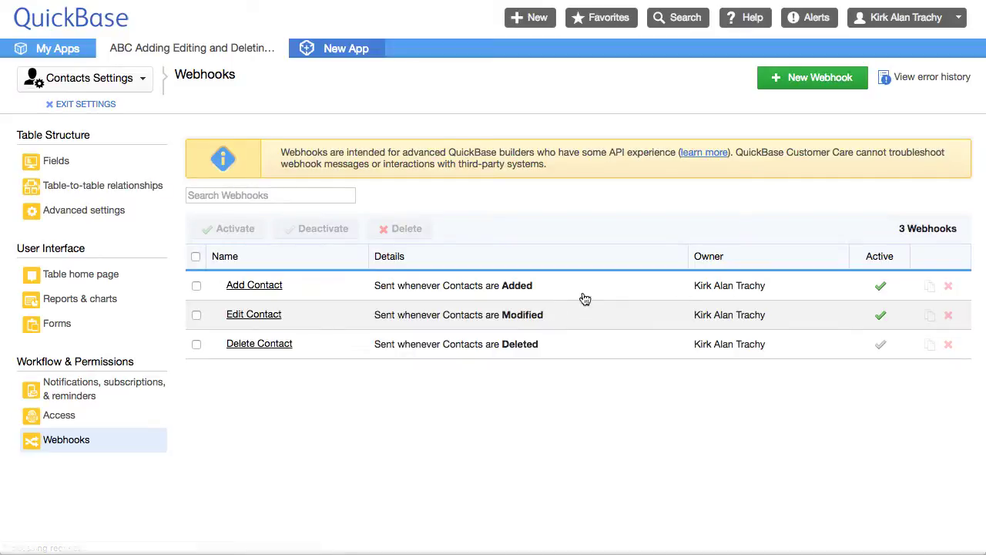
click(879, 346)
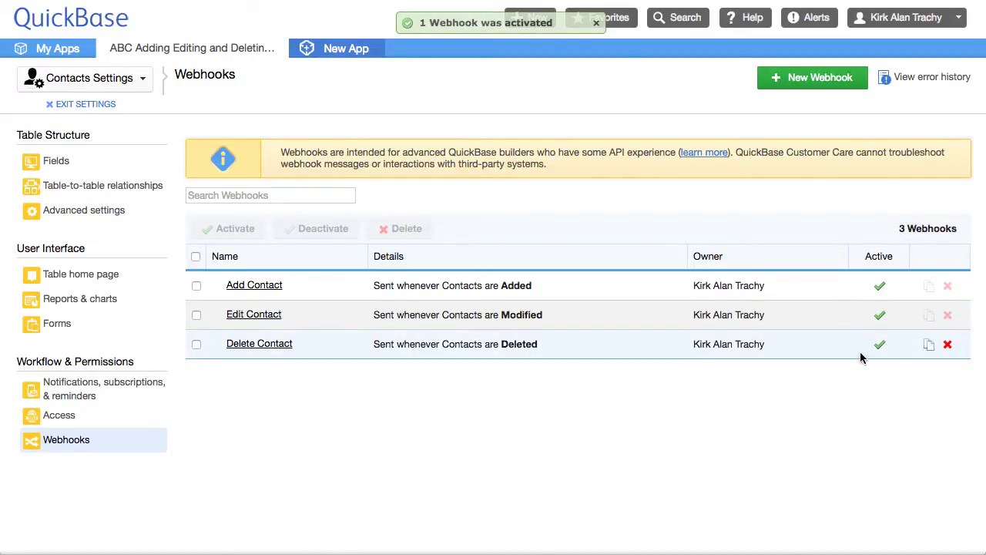
Step: Remove BBC XYZ Company record 202 from Webhook Contacts with Grid Edit, leaving only record 203
click(83, 106)
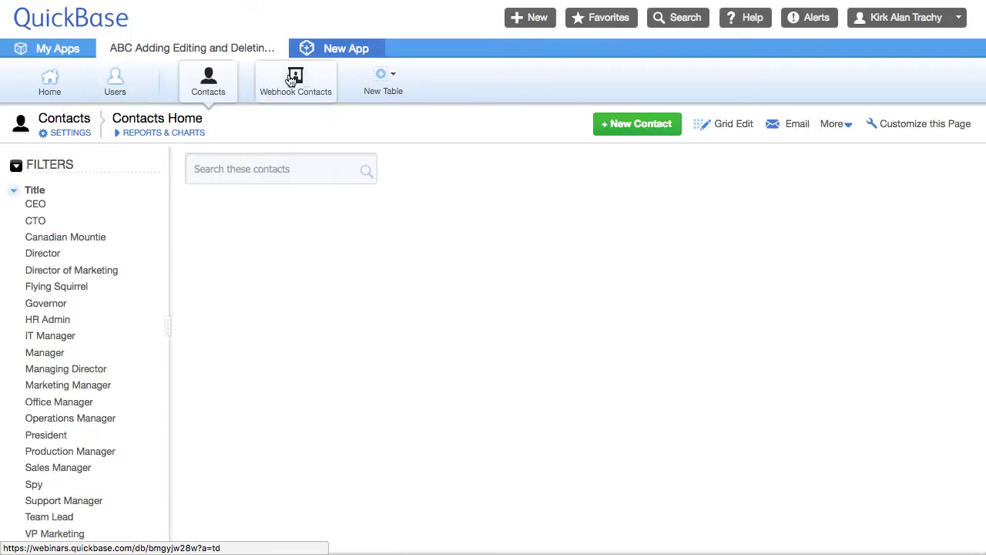
click(273, 91)
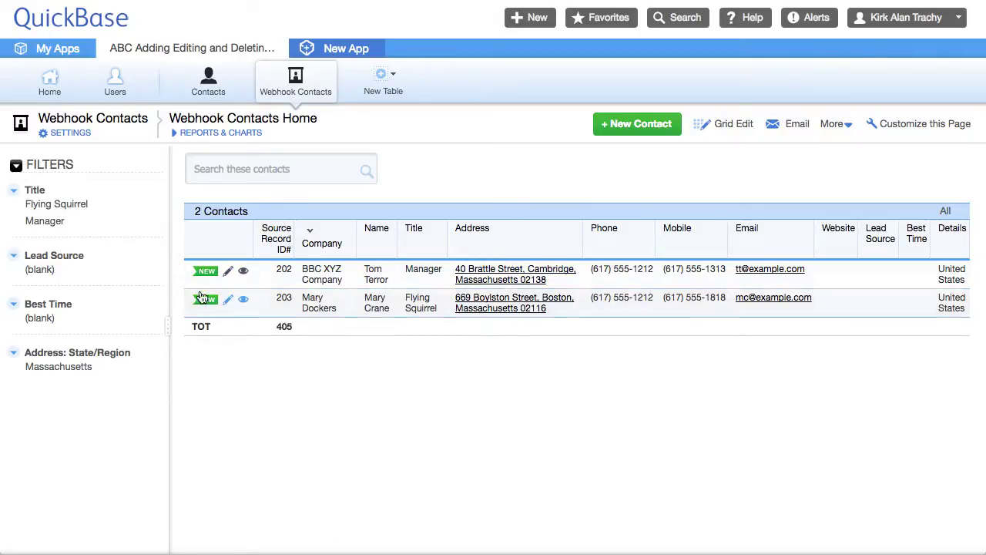
click(732, 126)
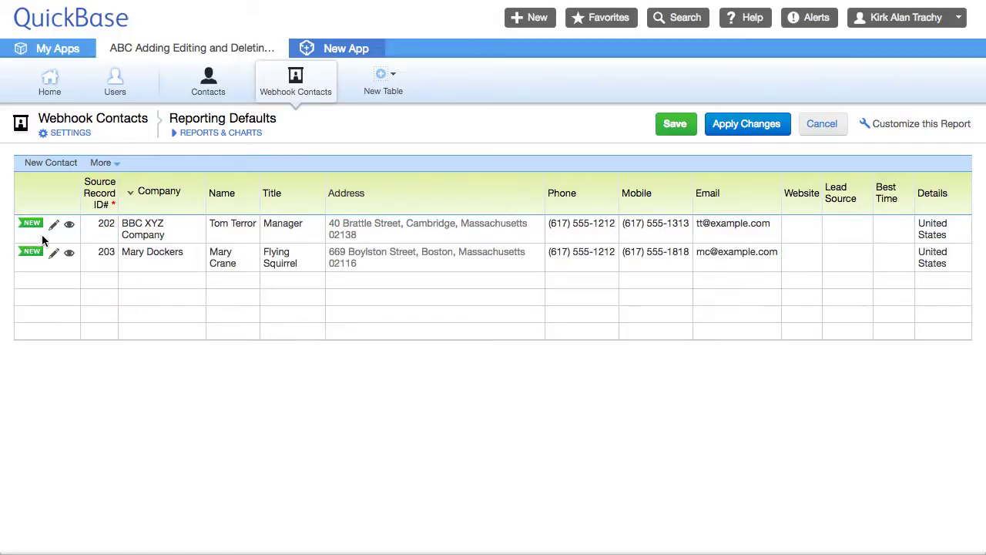
click(36, 233)
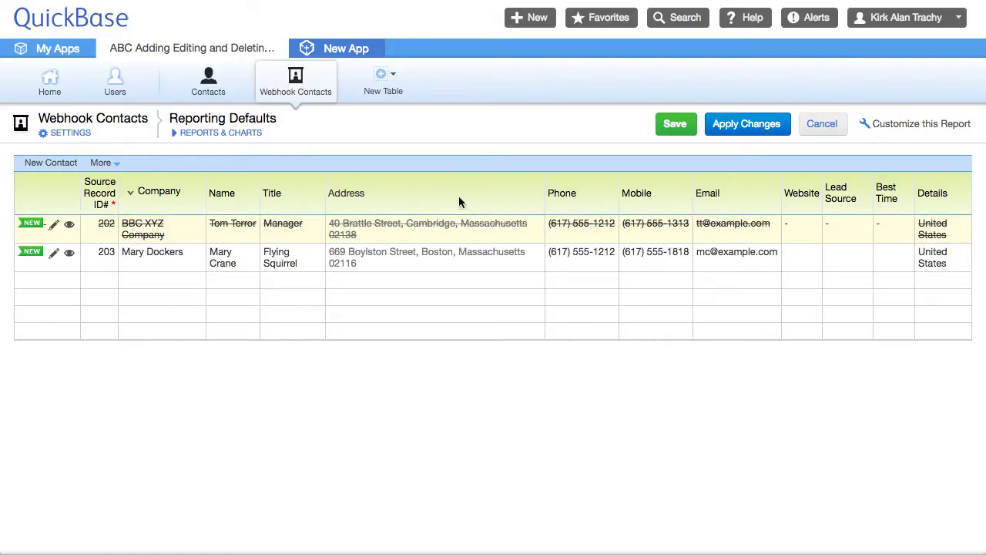
click(675, 124)
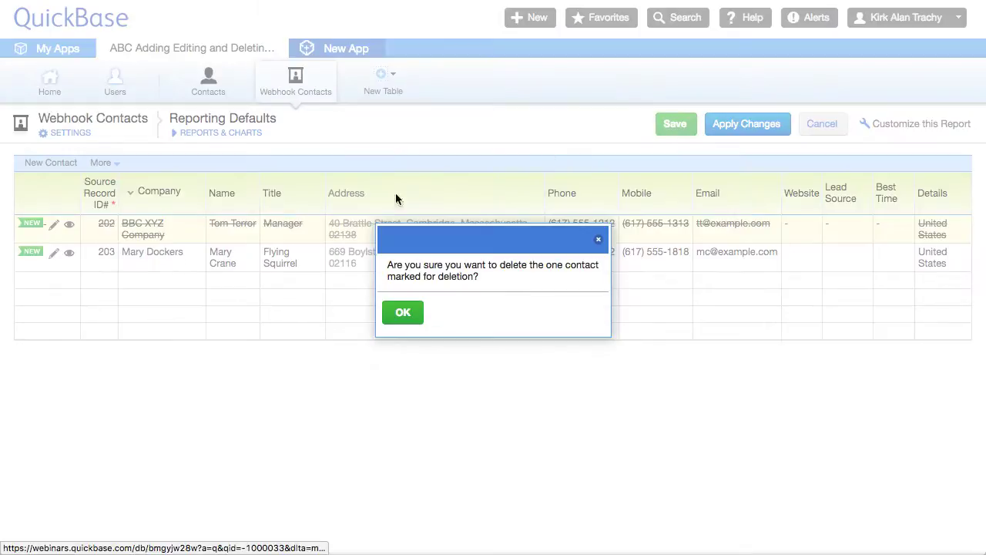
click(404, 314)
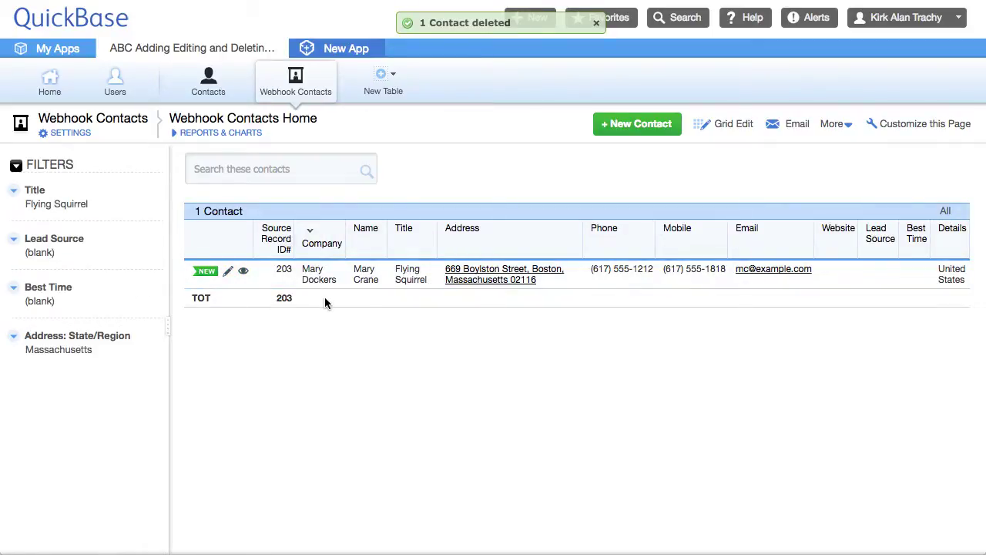
Step: Search contacts for 'm' and open contact #203, leaving the form layout editor unchanged
click(216, 88)
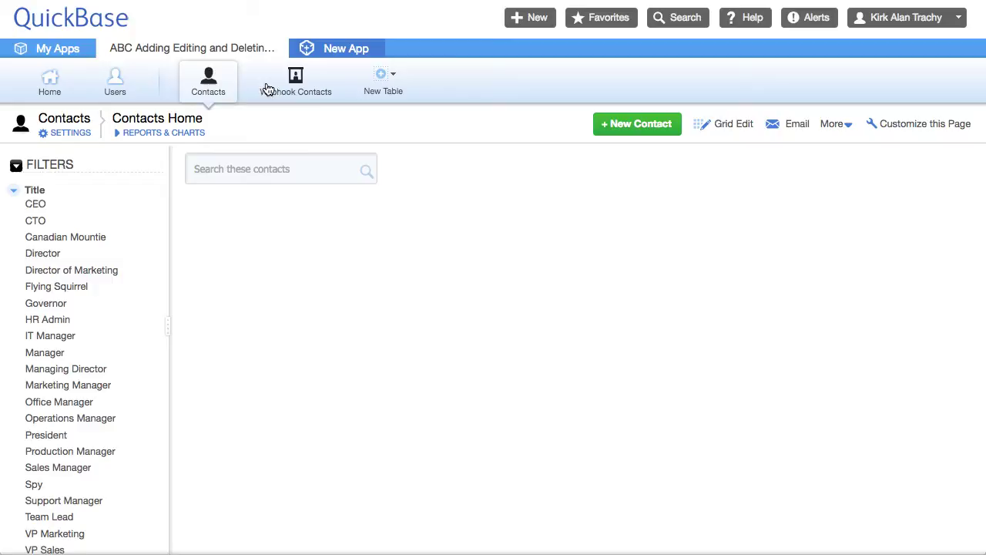
click(246, 162)
text(mary)
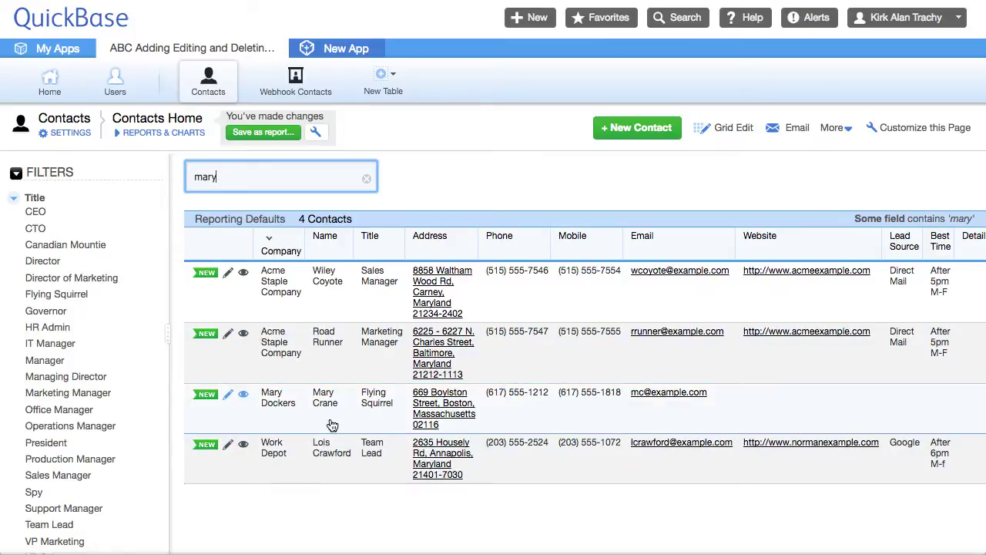
click(243, 395)
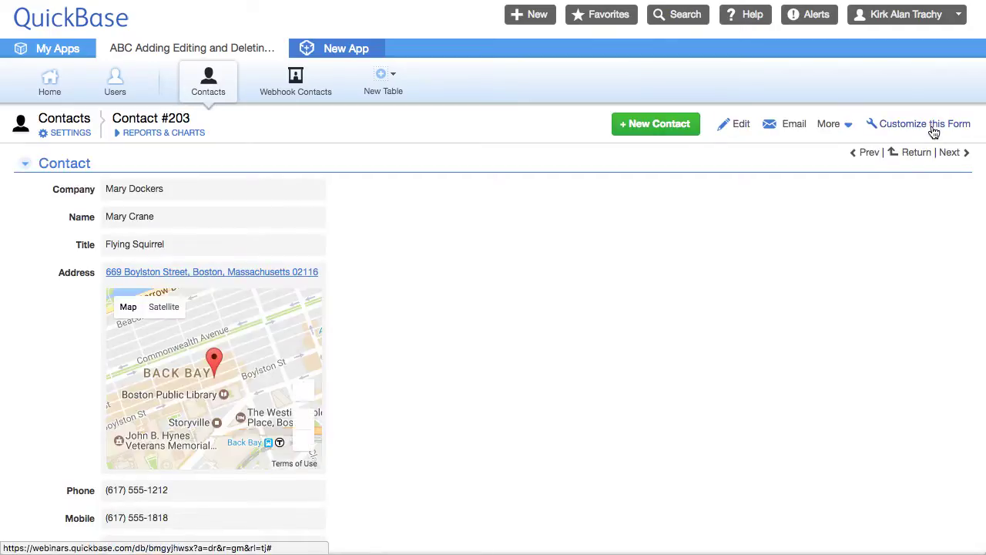
click(930, 129)
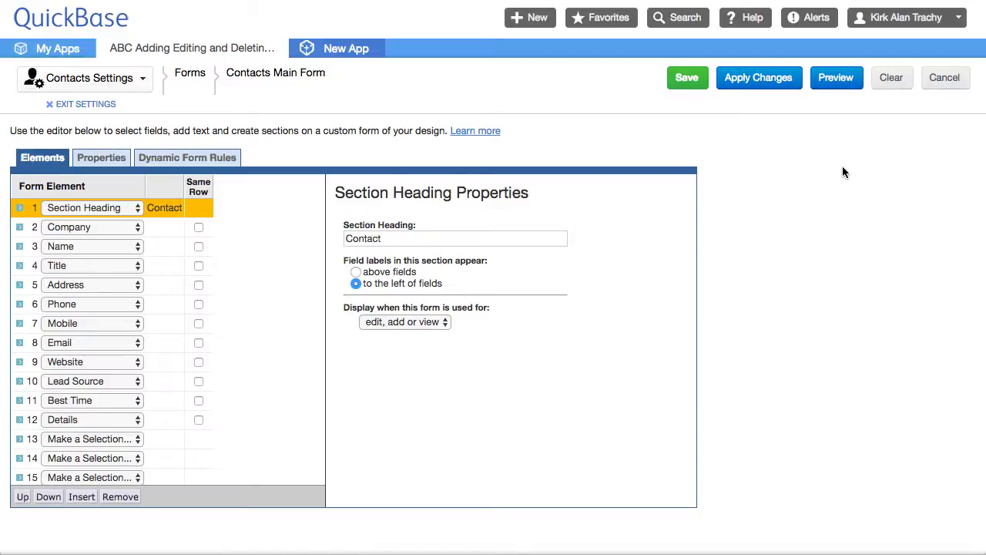
click(890, 77)
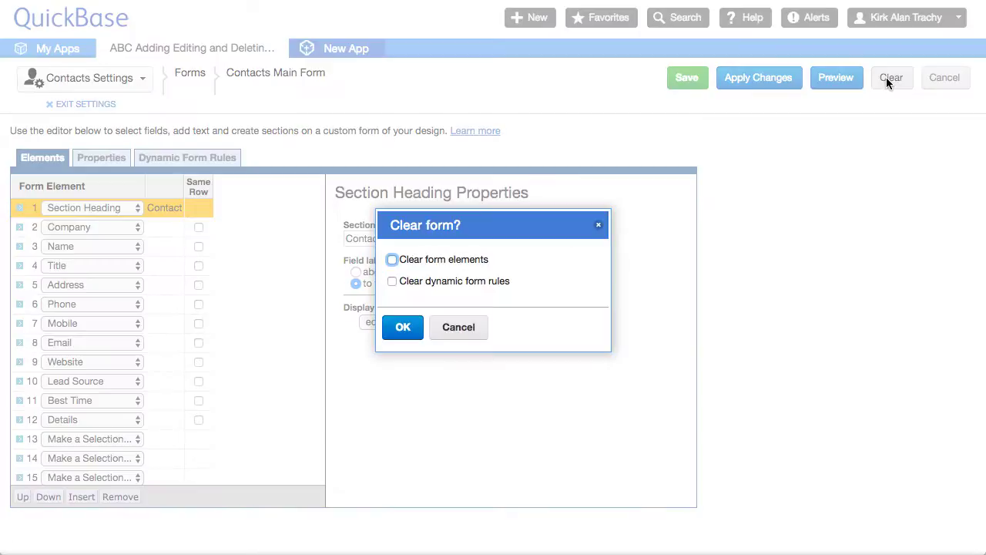
click(455, 327)
click(950, 82)
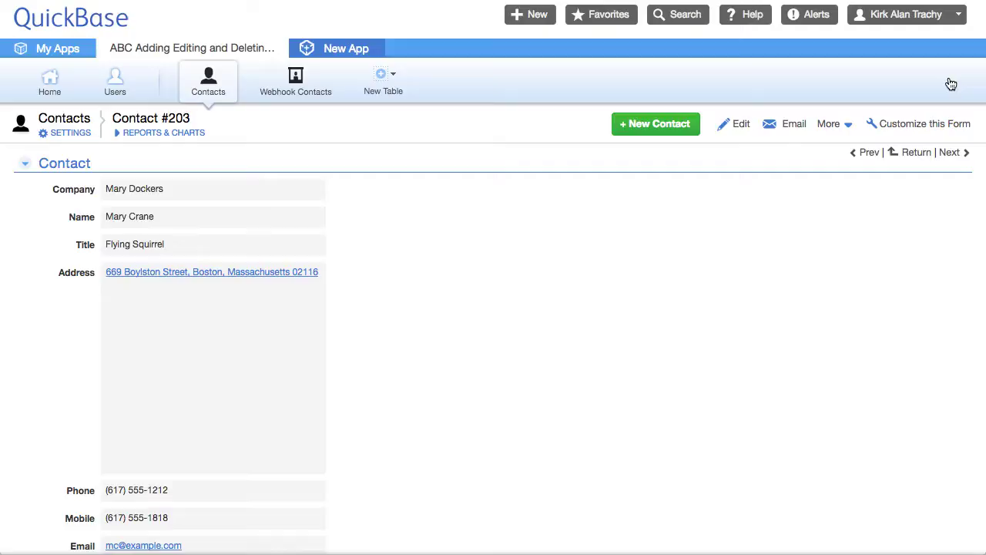
Step: Delete contact #203 and check that Webhook Contacts is now empty
click(827, 127)
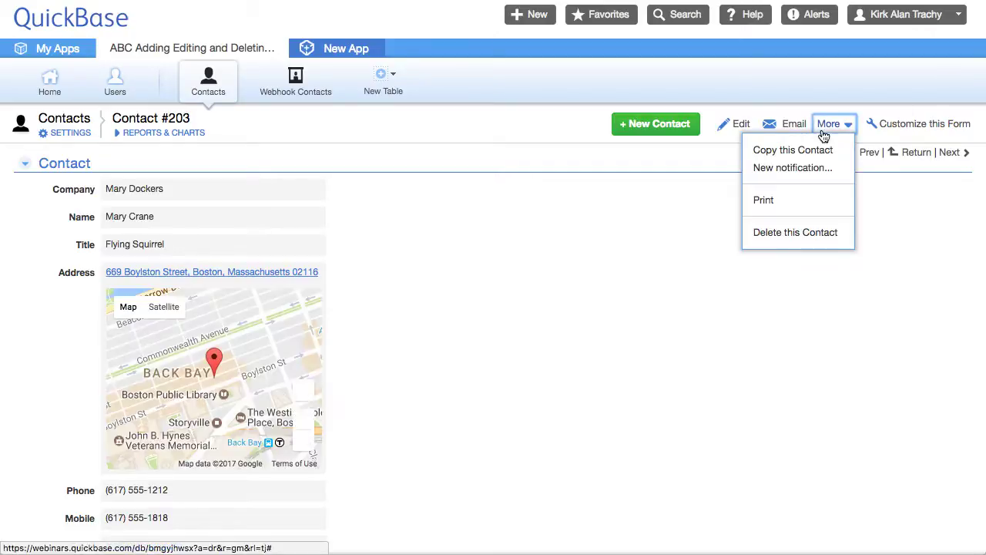
click(782, 234)
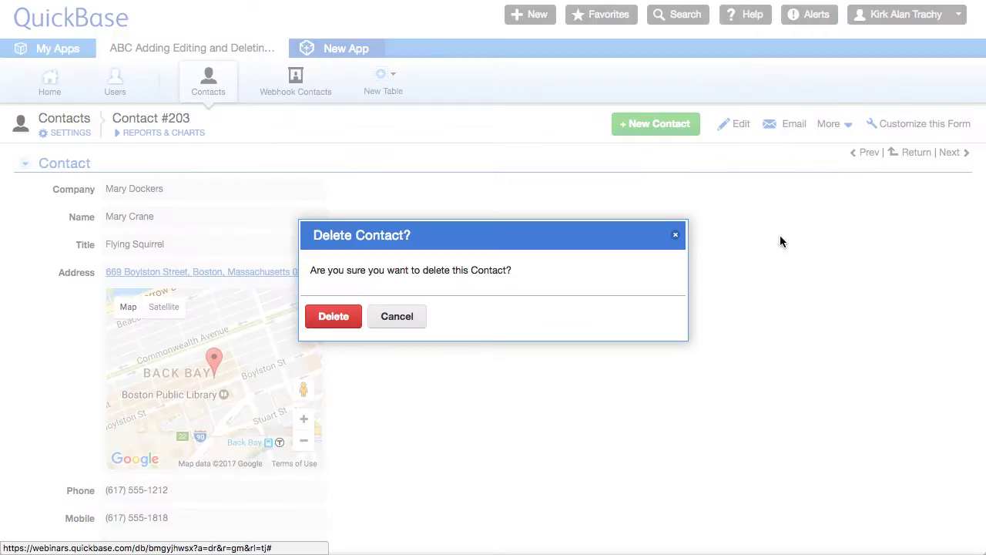
click(343, 316)
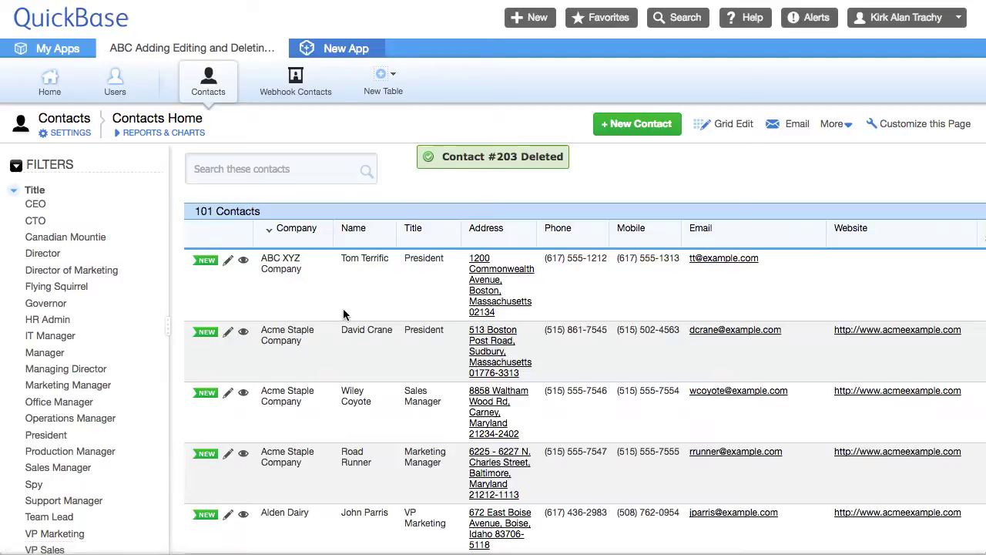
click(292, 93)
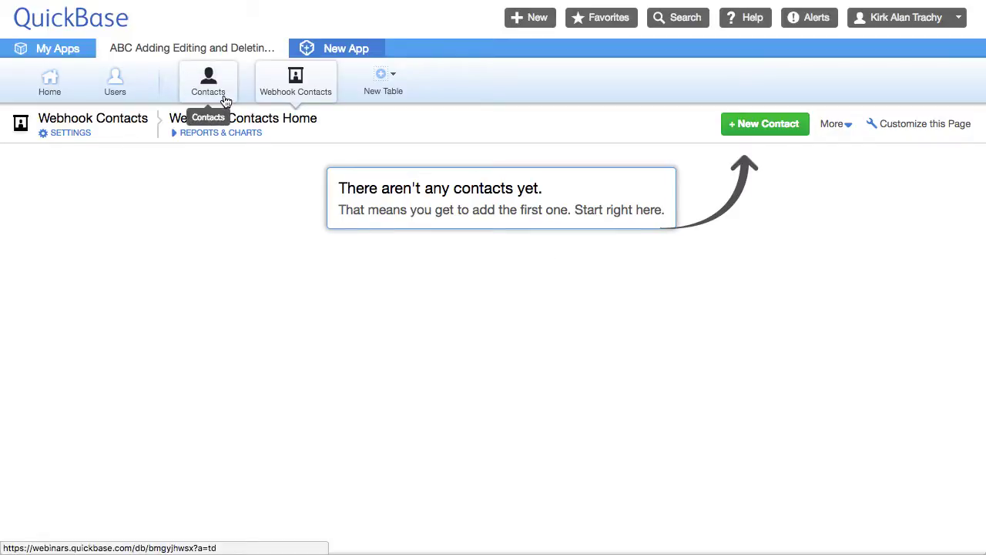
Step: Start a new contact with Company 'jj' and begin entering the contact's name
click(202, 93)
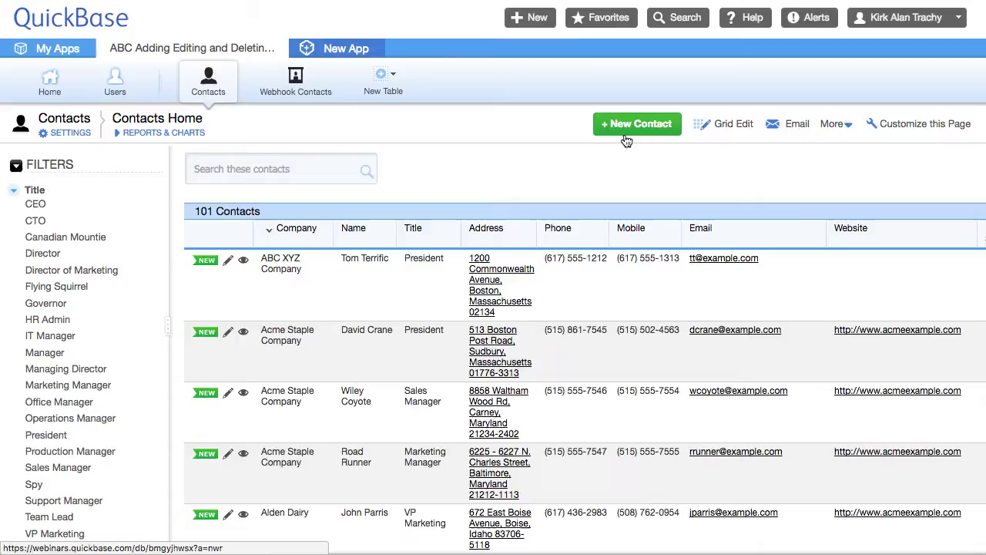
click(626, 125)
click(140, 191)
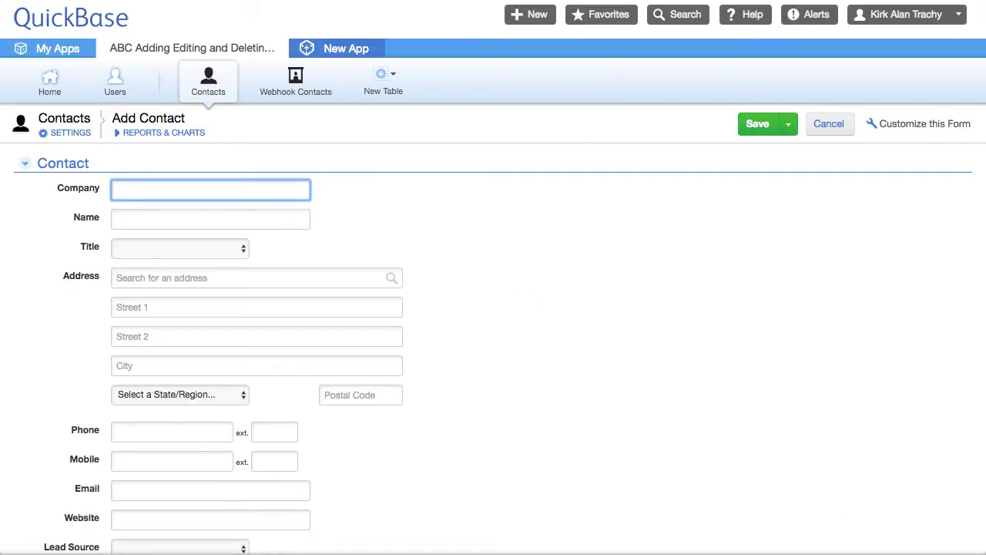
text(jjjjjjjjjjjj)
click(142, 218)
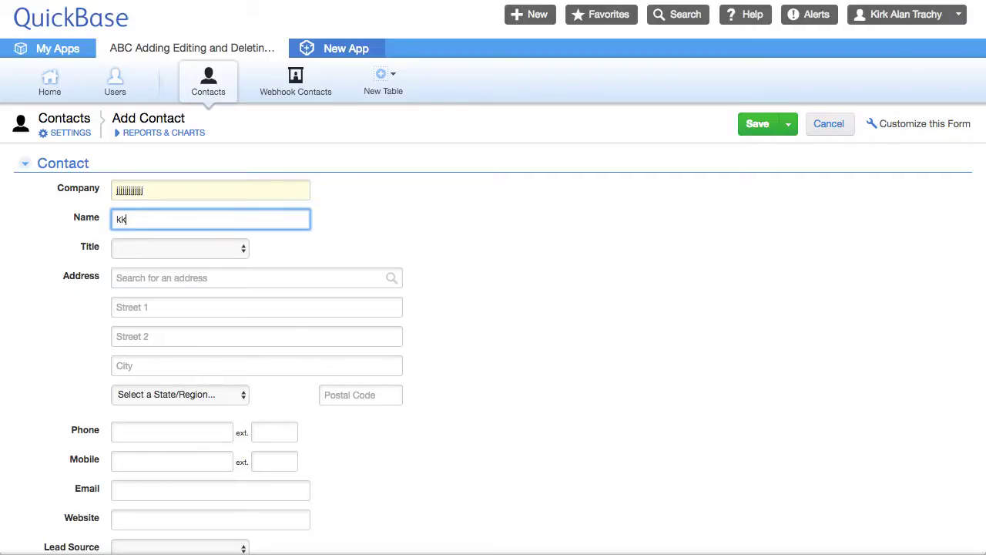
Step: Set title Support Manager, fill a Cambridge, Massachusetts 02140 address from suggestions, and save as #204
click(163, 249)
click(159, 302)
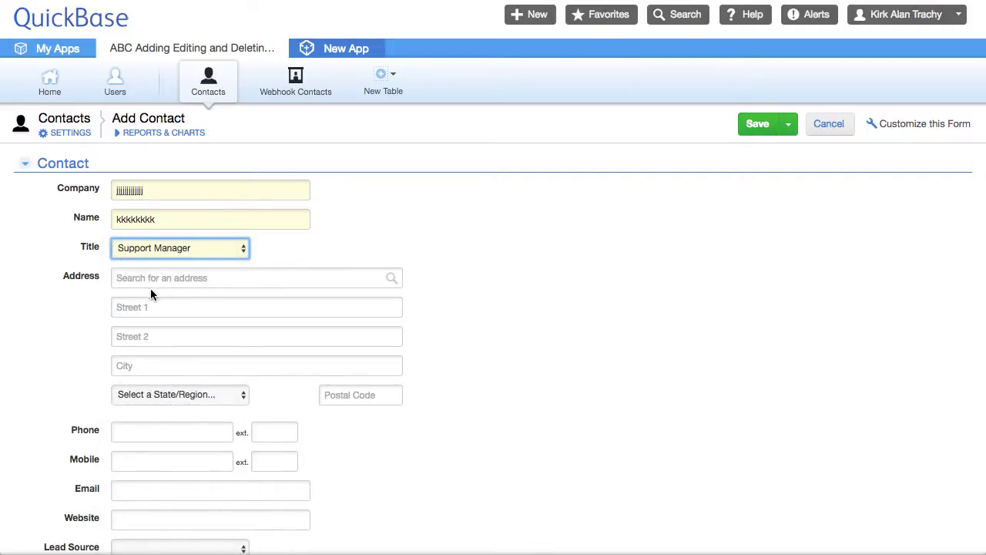
click(151, 278)
text(234)
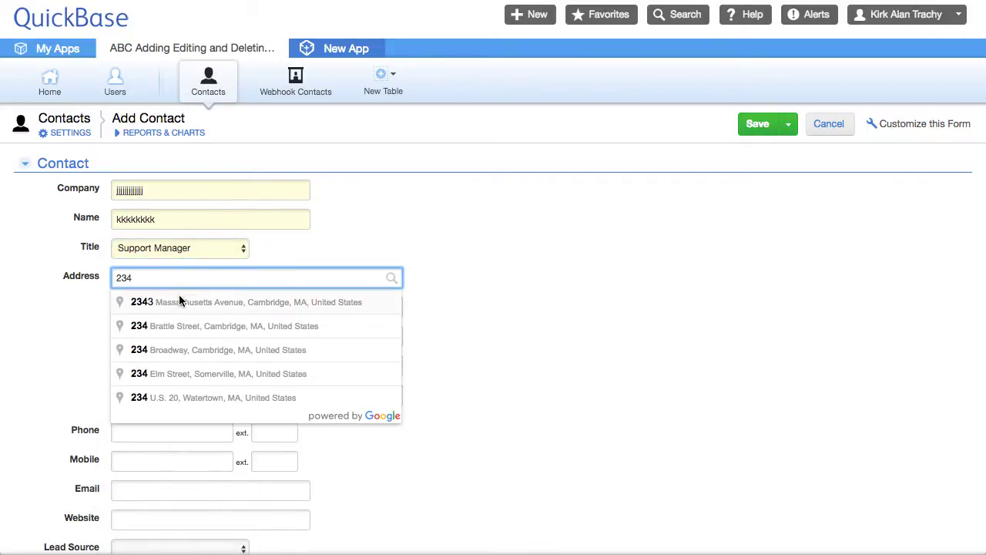
click(181, 302)
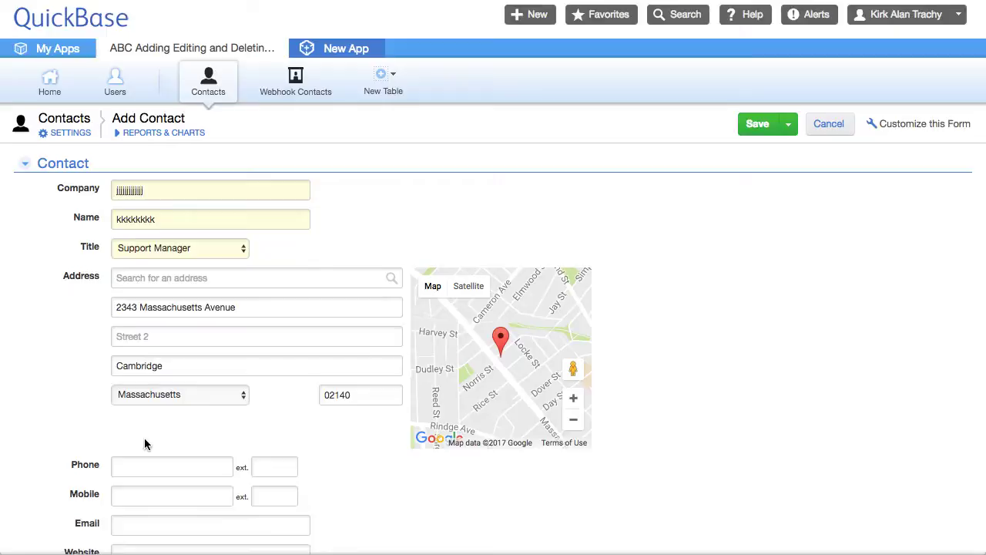
scroll(144, 438, down, 5)
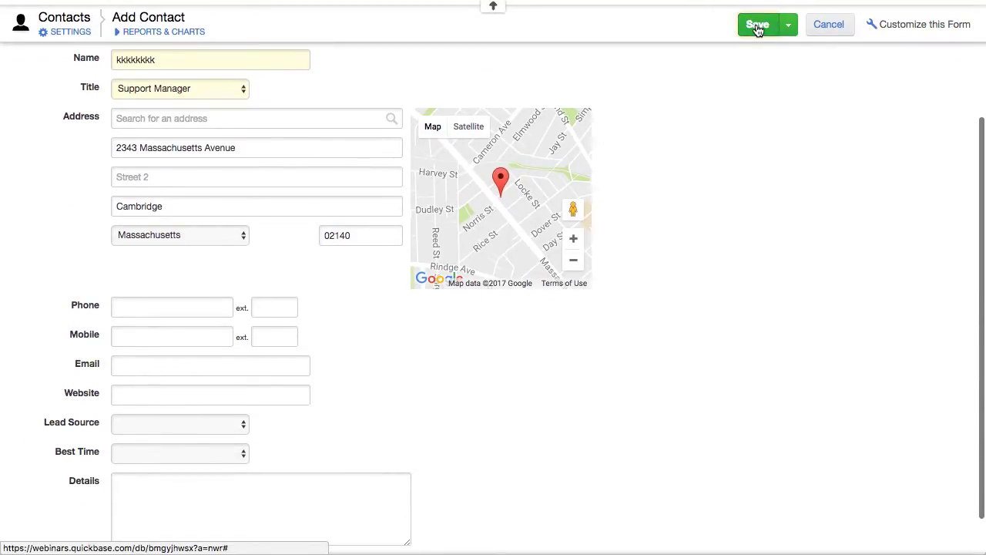
click(757, 28)
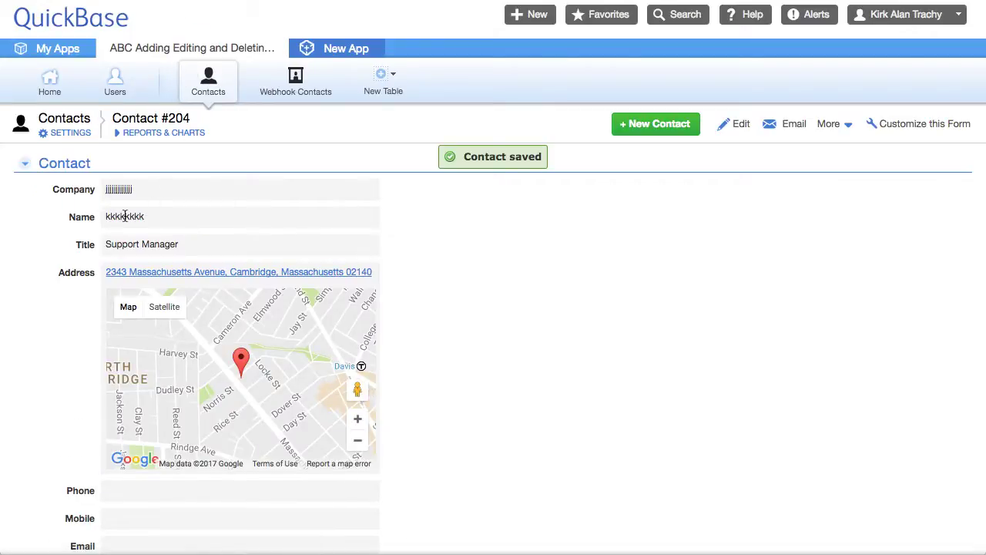
Step: Verify record 204 is listed in Webhook Contacts, then return to the 102-contact Contacts list
click(308, 89)
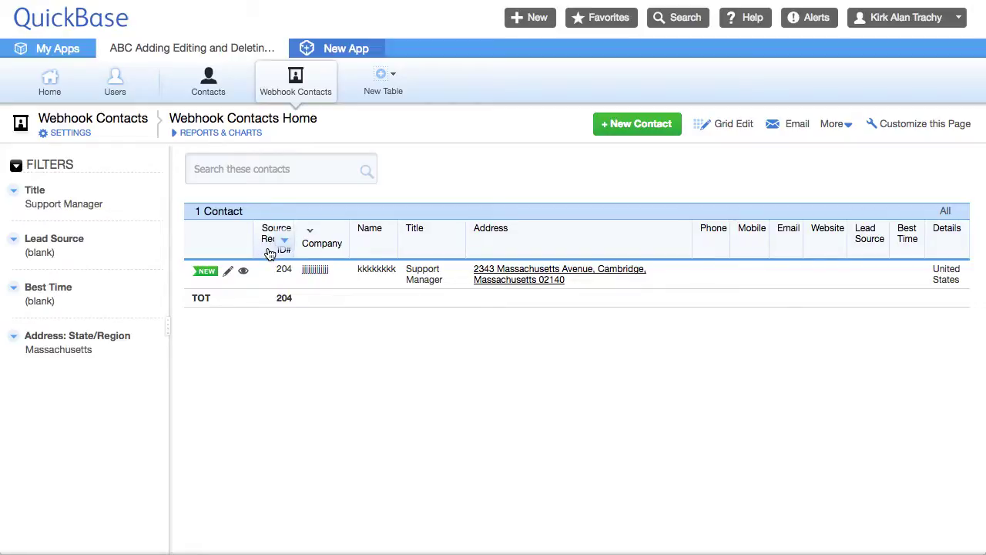
click(208, 82)
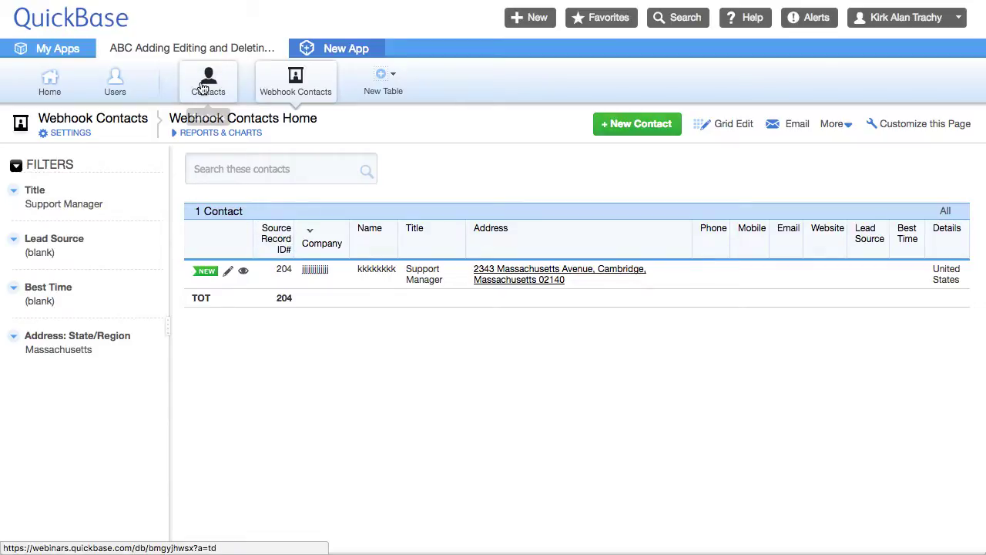
click(213, 87)
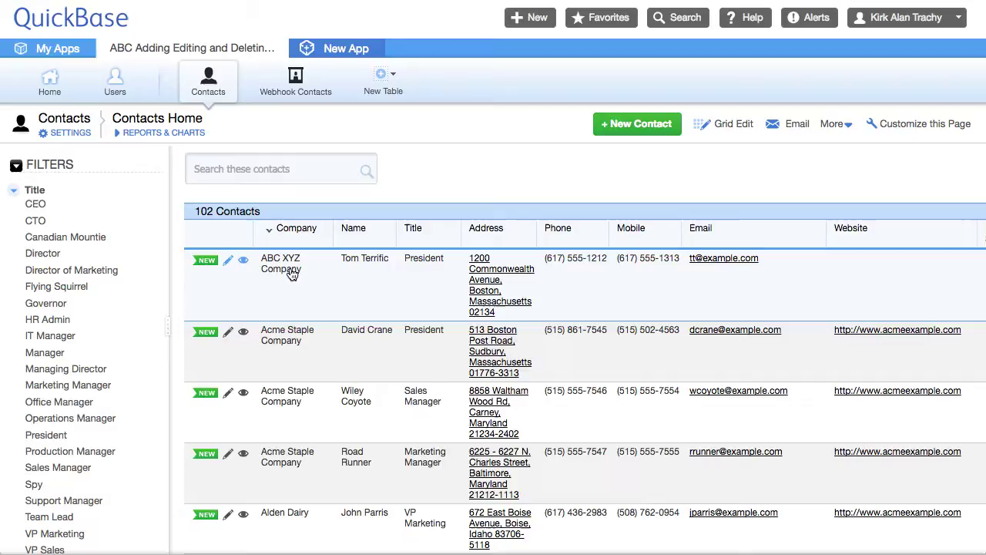
Step: Search 'j', open contact #204, and enter its phone, mobile number and e-mail address
click(223, 158)
text(jjjjjj)
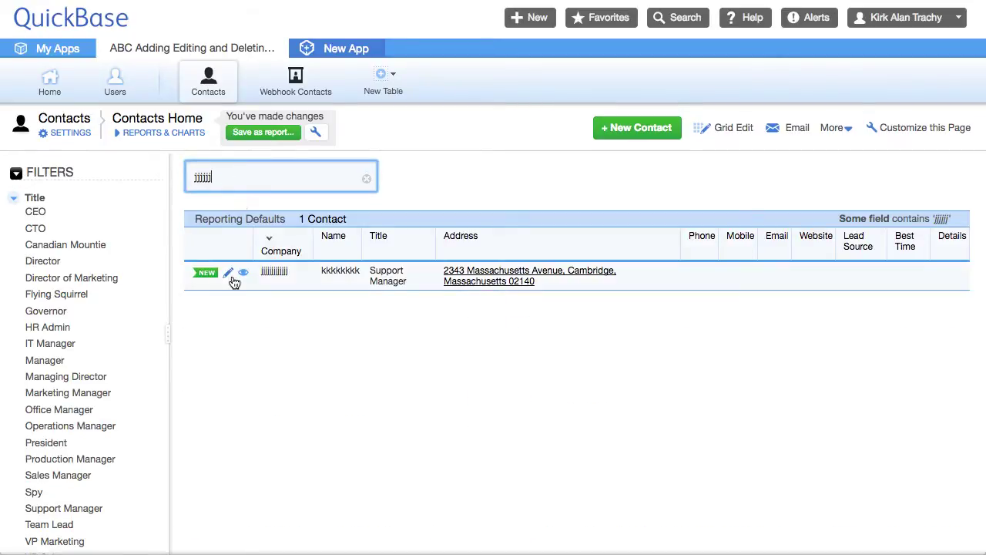
click(231, 275)
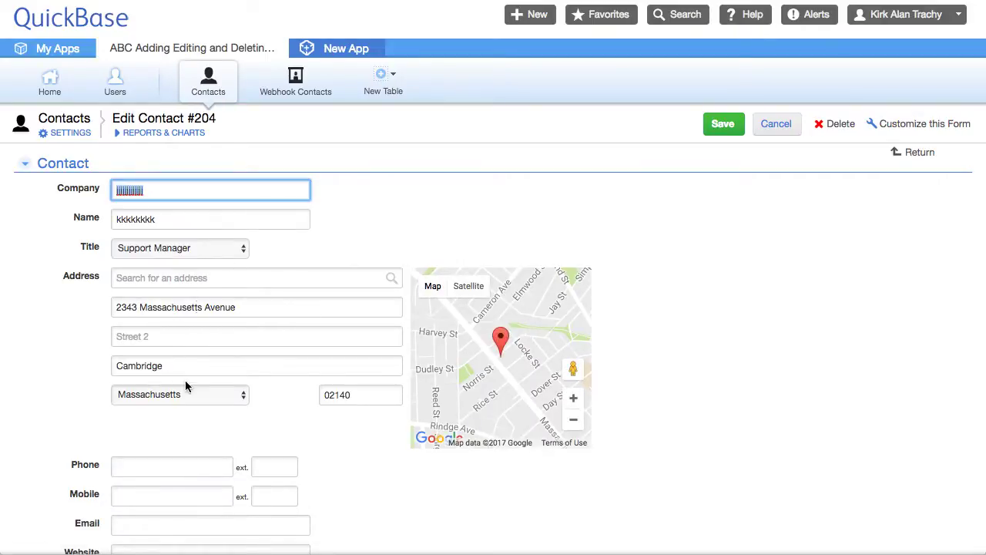
scroll(144, 432, down, 2)
click(133, 373)
text(6)
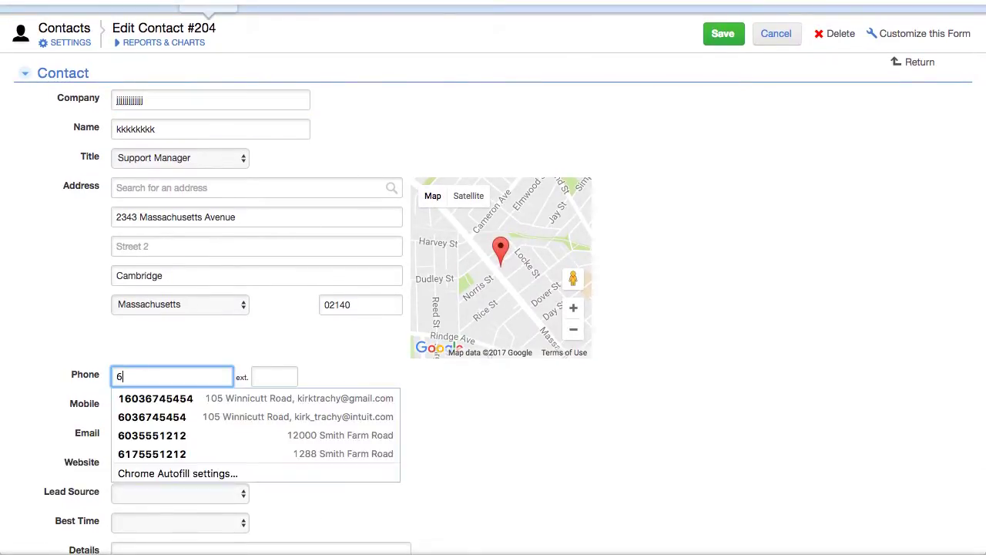
text(175551212)
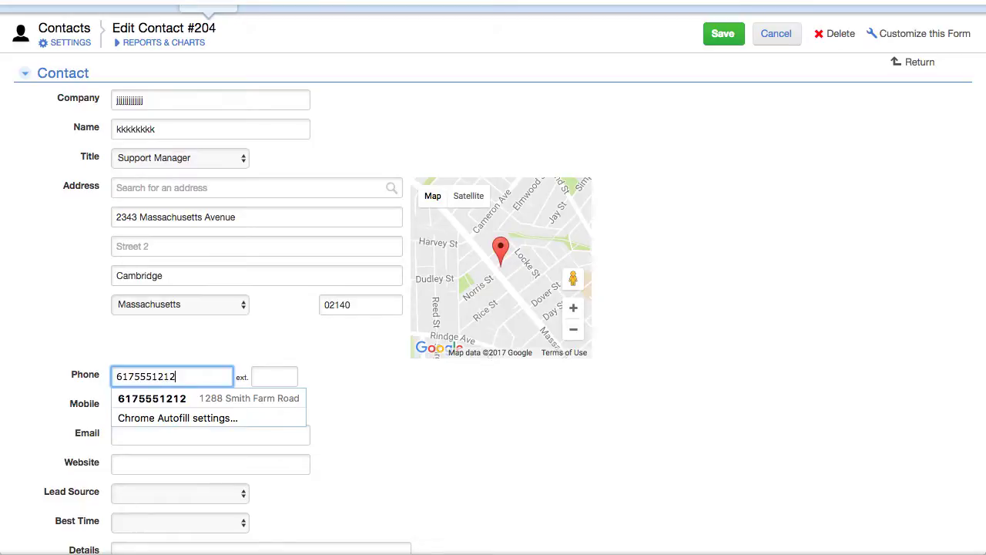
key(Tab)
key(Tab)
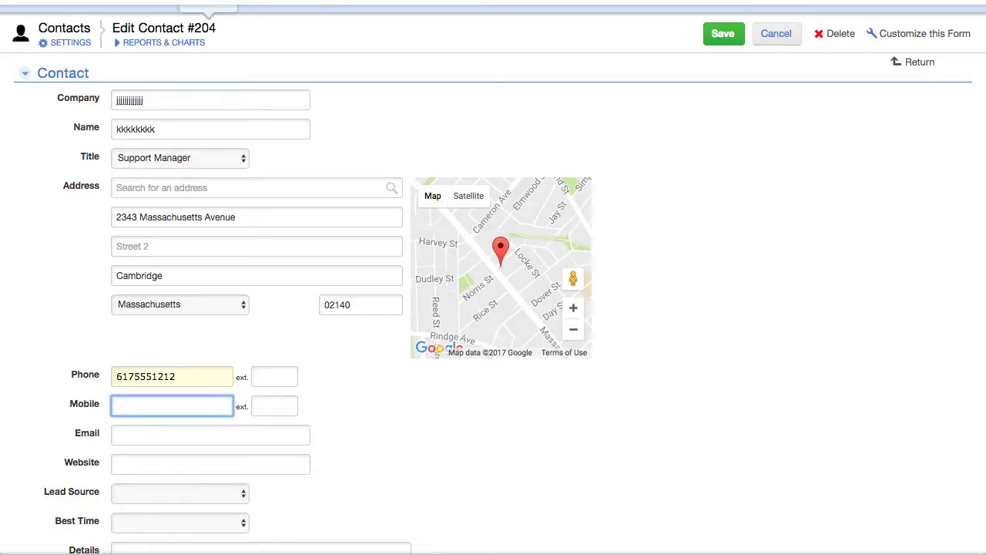
text(617555131)
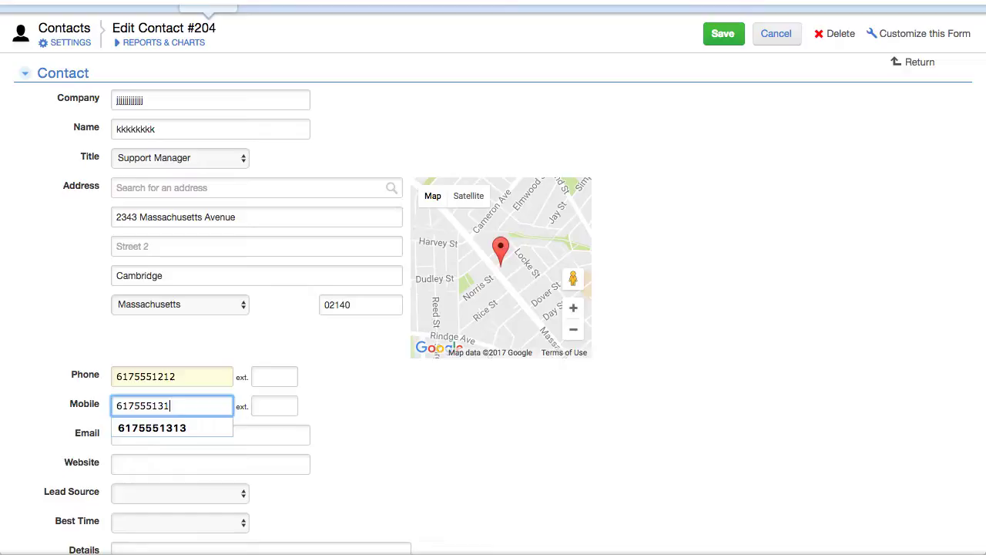
text(3)
key(Tab)
key(Tab)
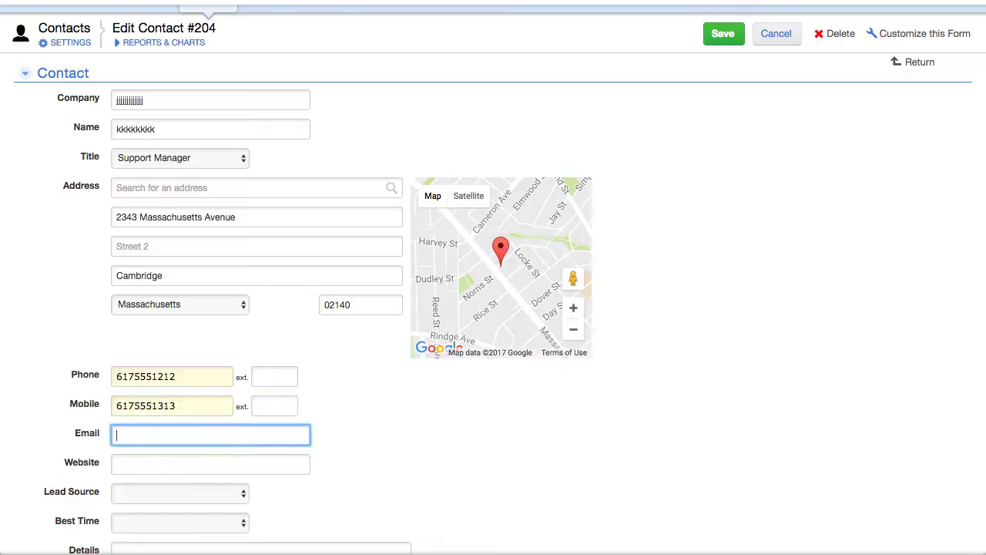
text(kaja@example.com)
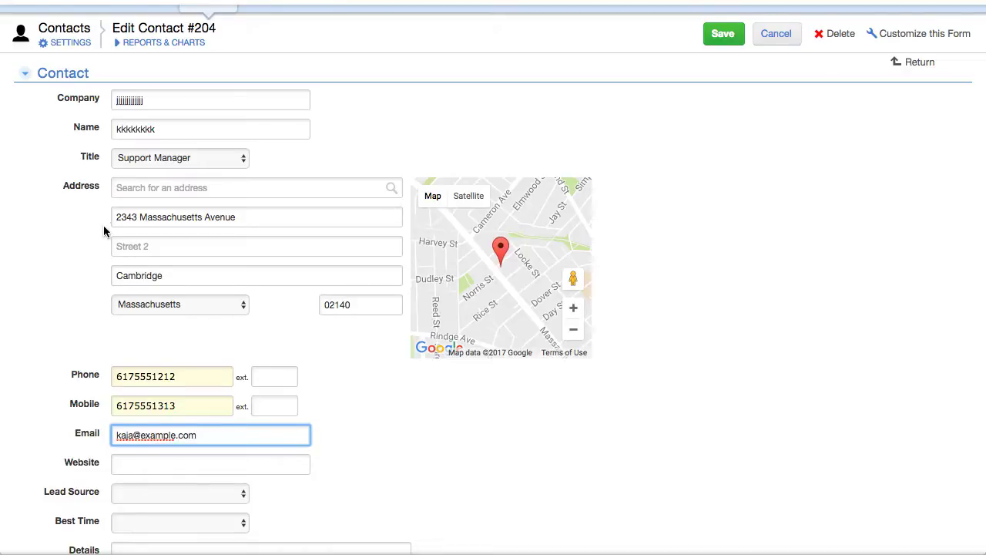
Step: Change the company to Jay Enterprises, replace the placeholder name with the contact's name, and save
scroll(103, 225, up, 3)
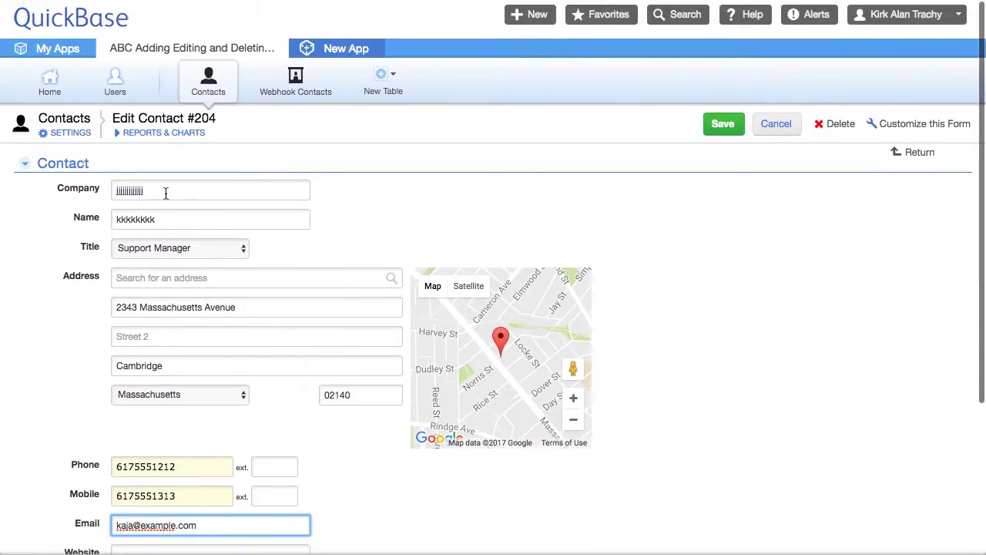
drag(165, 193, 17, 192)
text(Jay Enterprises)
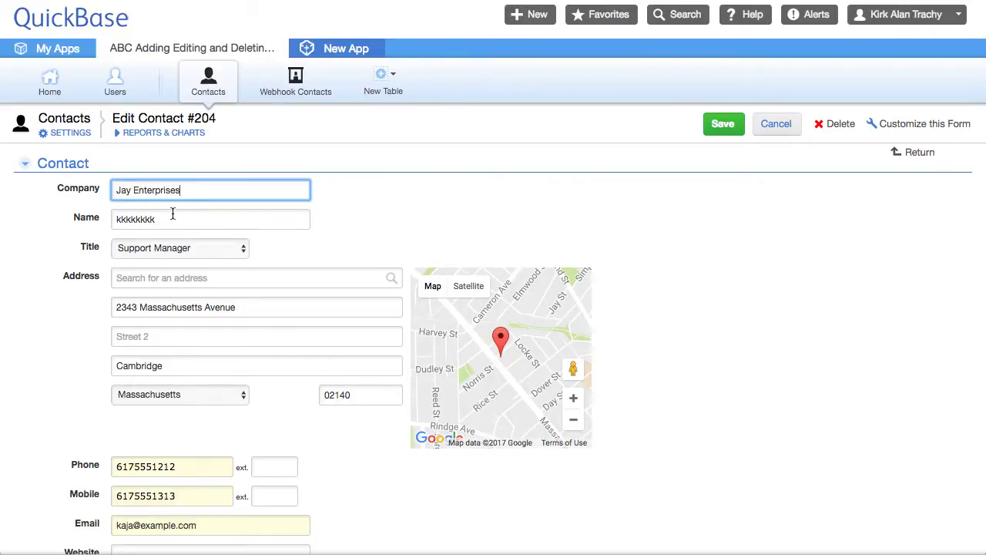
click(173, 216)
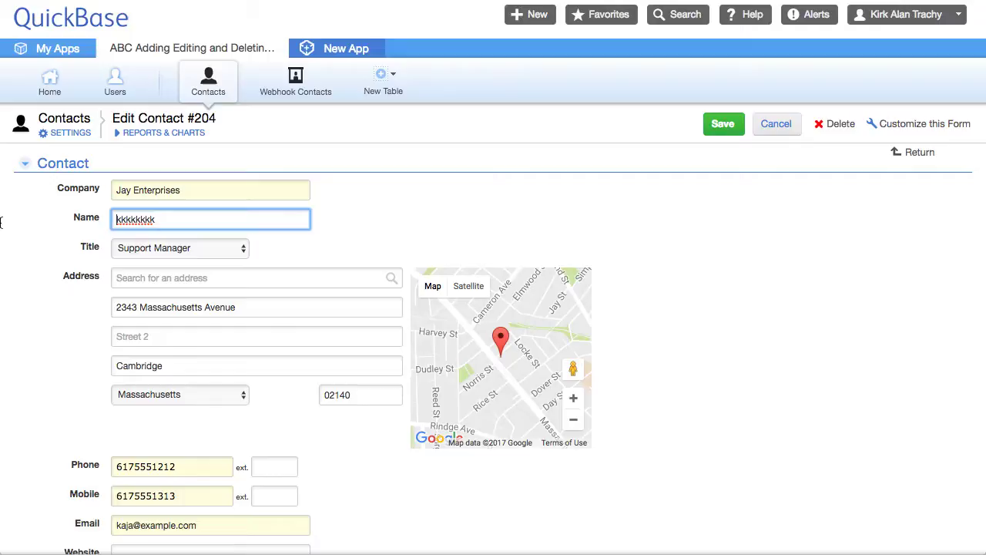
double_click(174, 218)
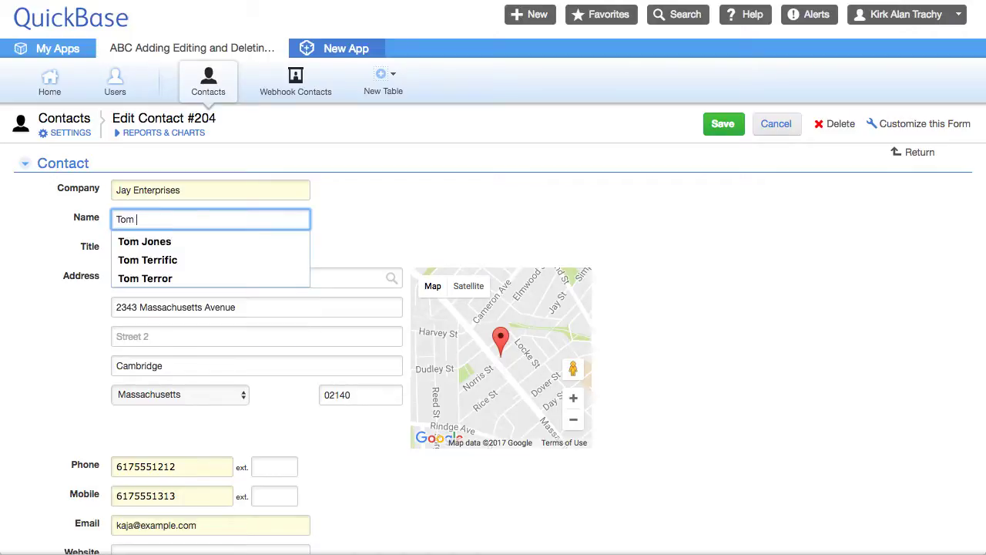
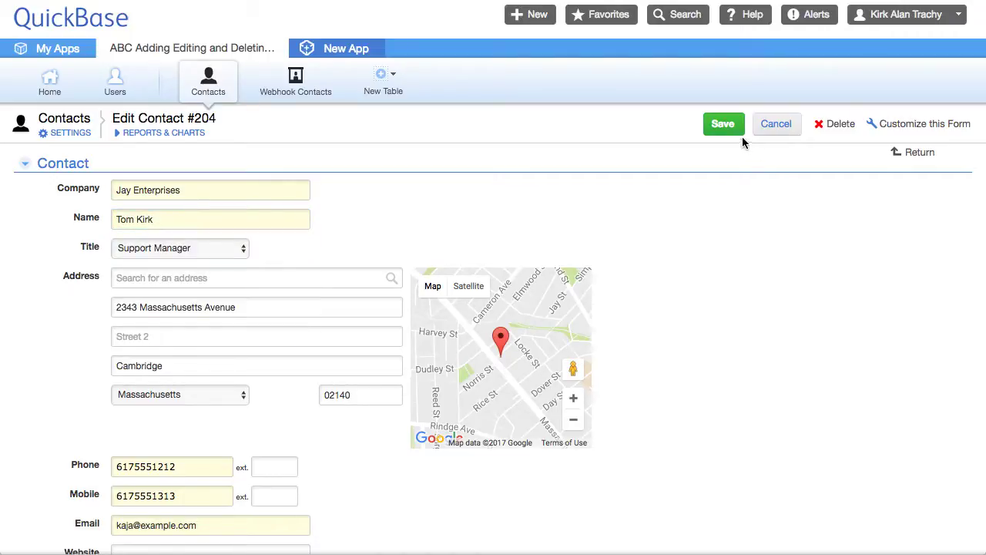
click(723, 124)
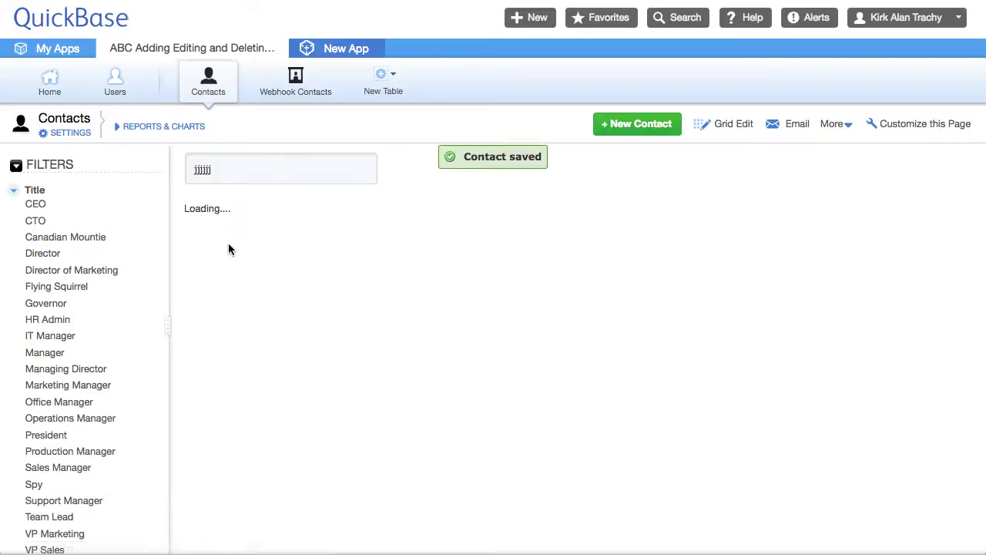
Step: Check Webhook Contacts record 204 shows Jay Enterprises with phone, mobile and e-mail, then return to Contacts
click(208, 83)
click(222, 169)
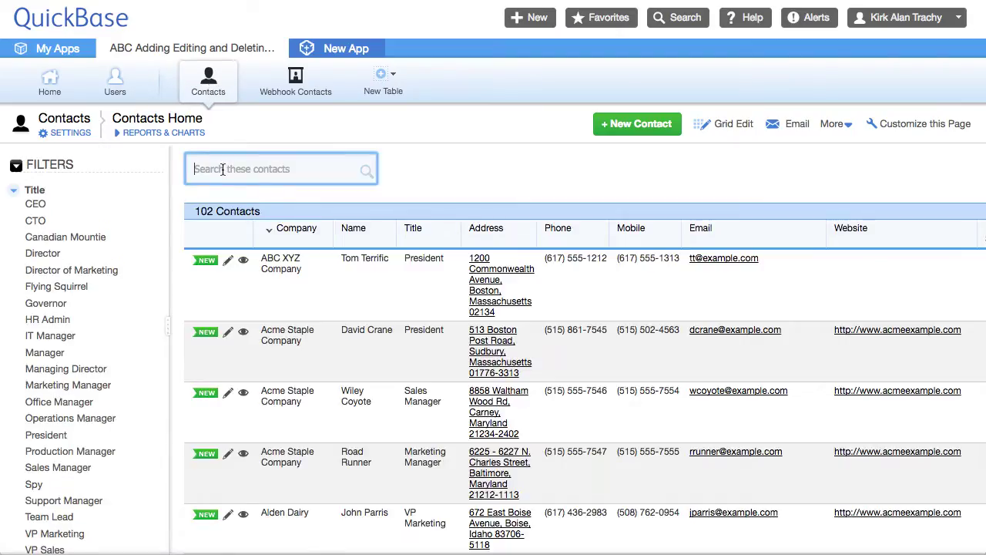
text(jay)
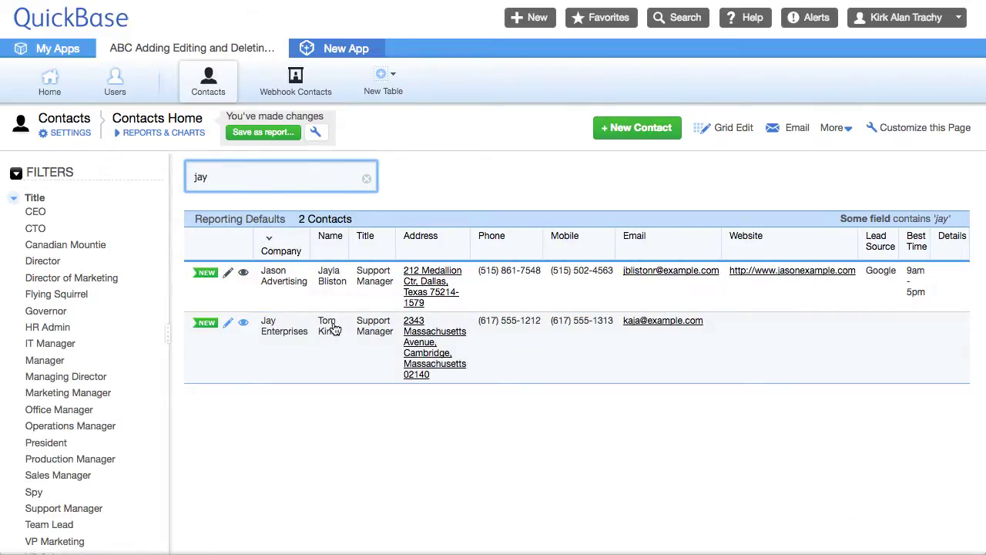
click(293, 81)
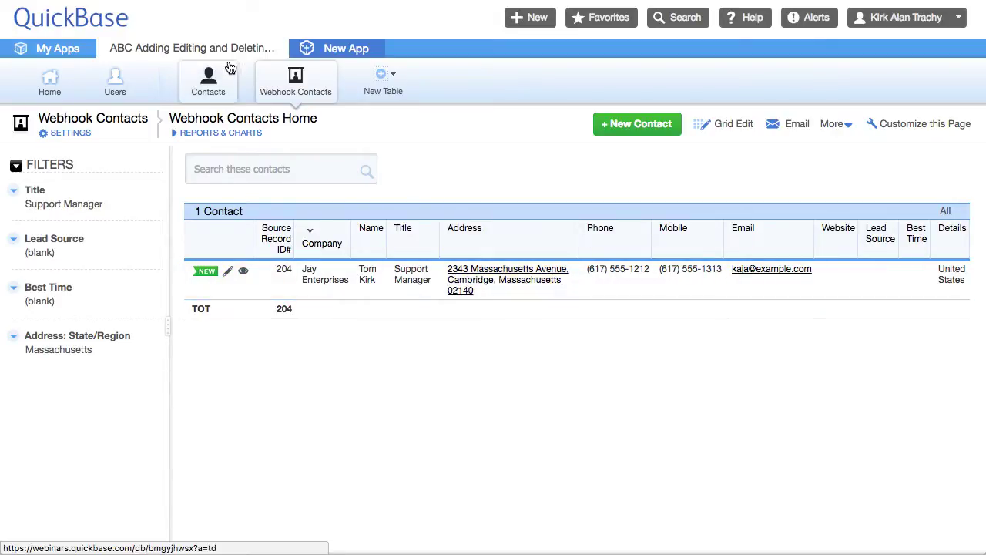
click(208, 86)
Step: Search 'jay', delete Jay Enterprises contact #204, and check that Webhook Contacts no longer shows it
click(257, 168)
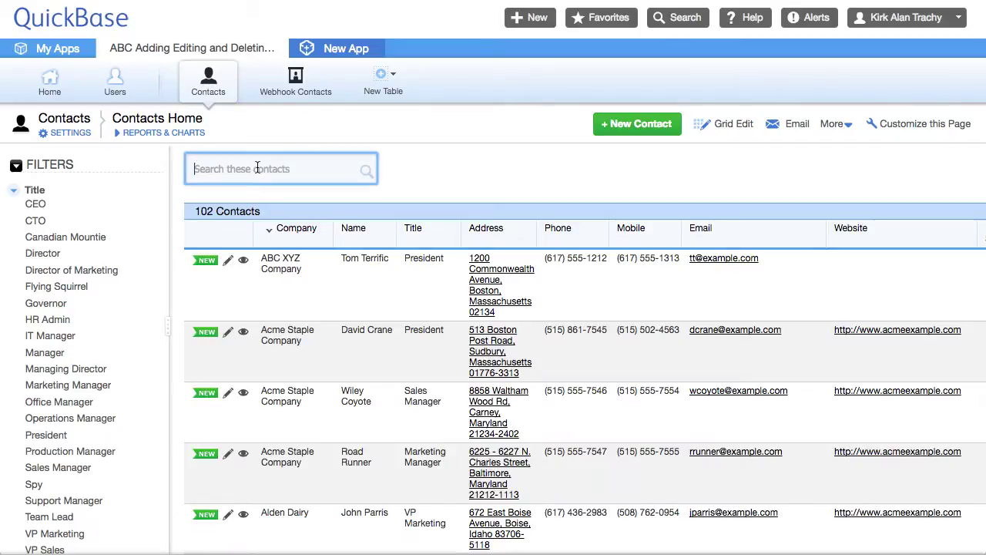
text(jay)
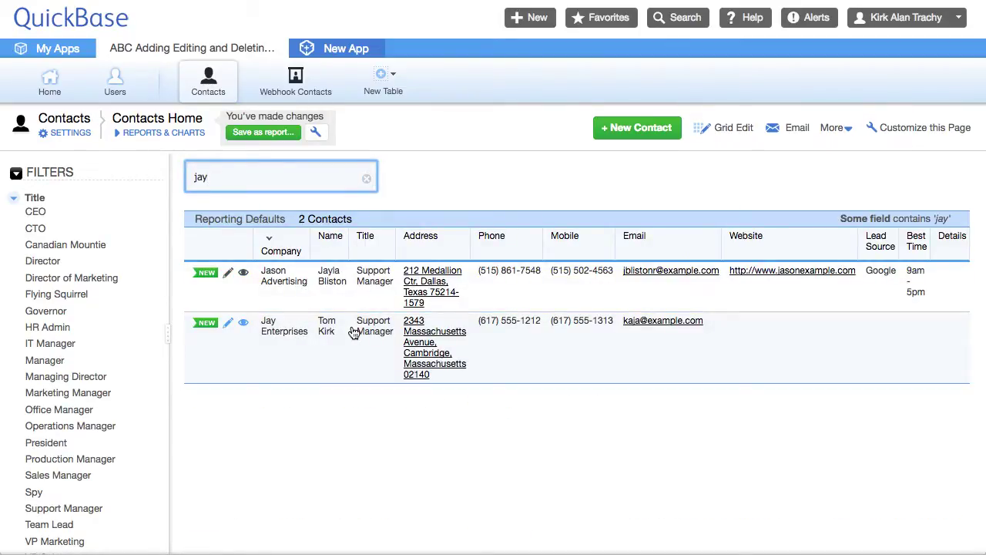
click(243, 322)
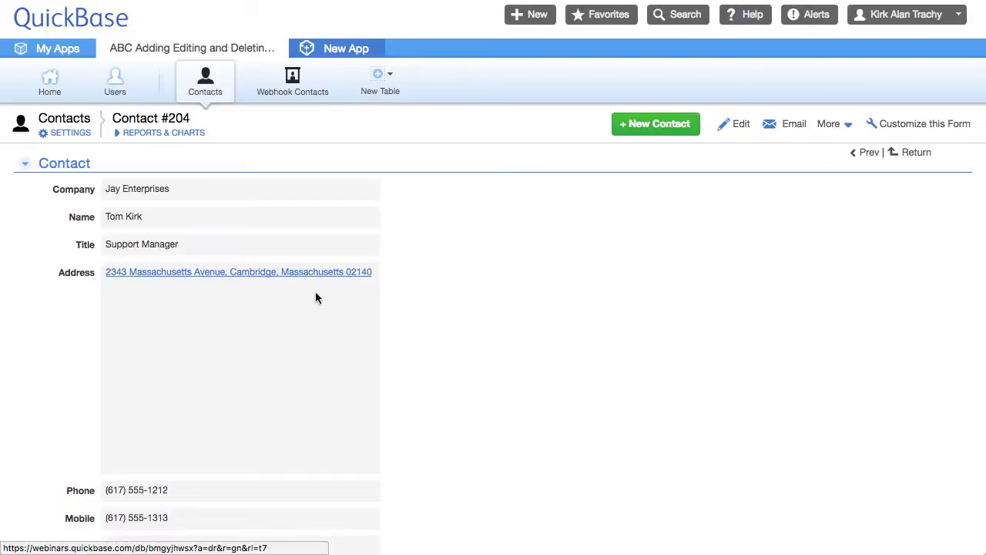
click(825, 125)
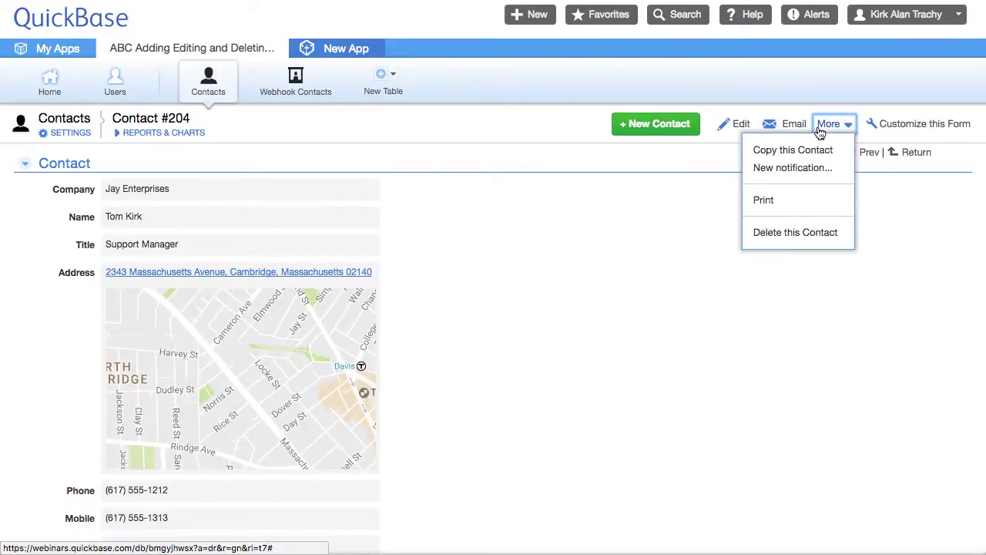
click(777, 233)
click(331, 316)
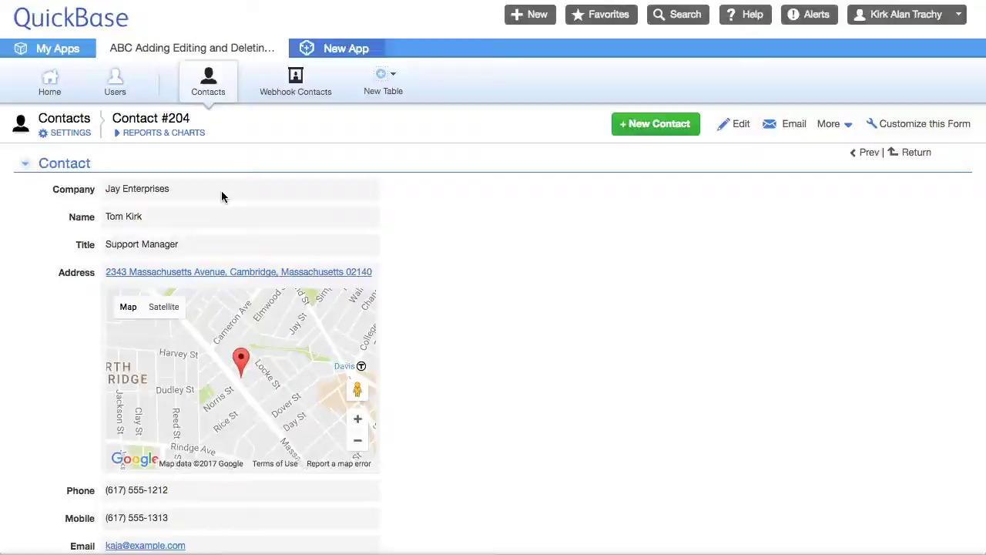
click(295, 83)
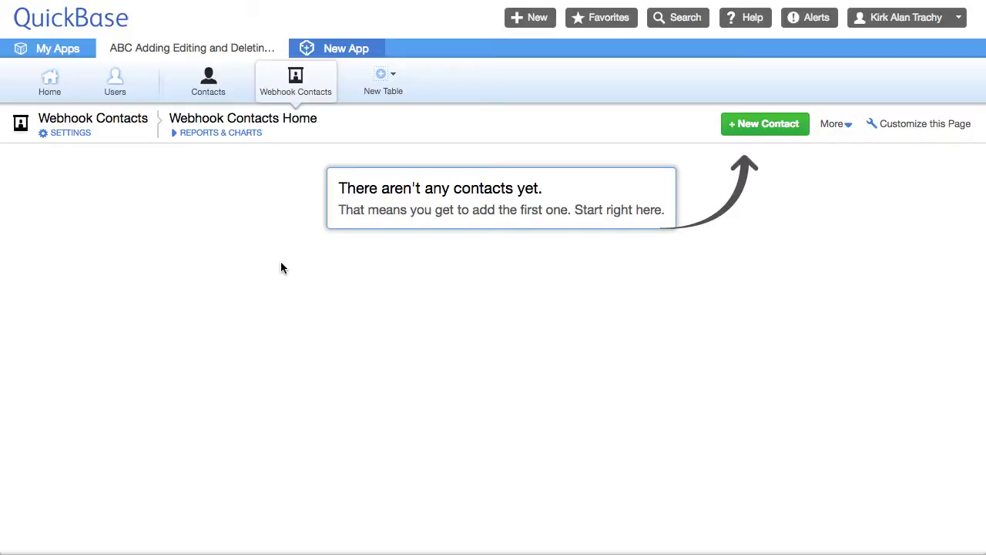
Step: Delete all 101 contacts from the List All report and dismiss the confirmation
click(209, 86)
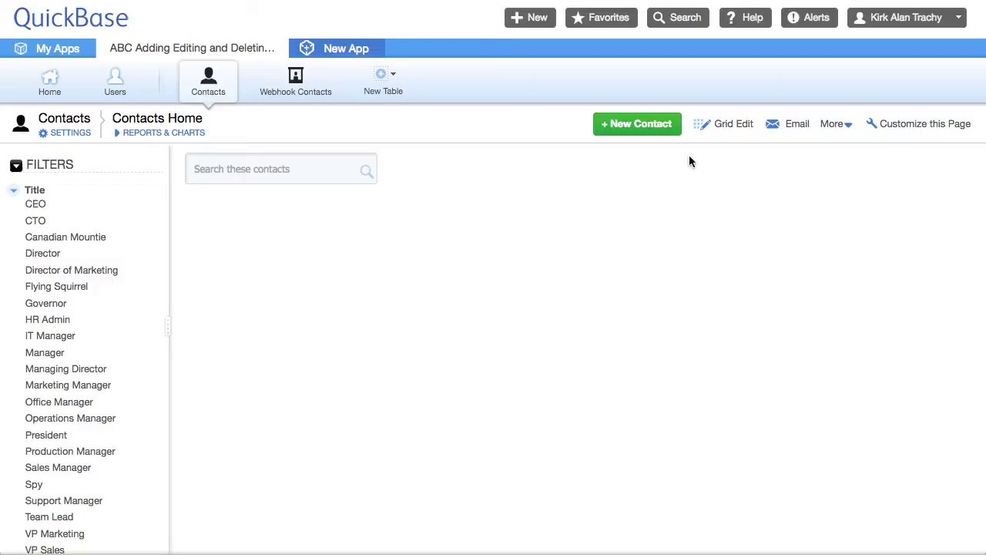
click(830, 123)
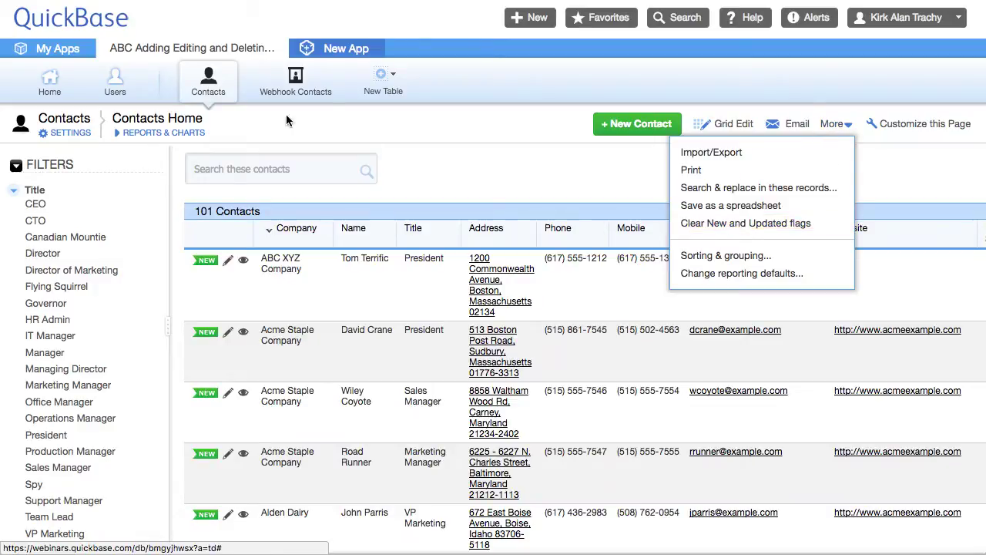
click(326, 150)
click(154, 133)
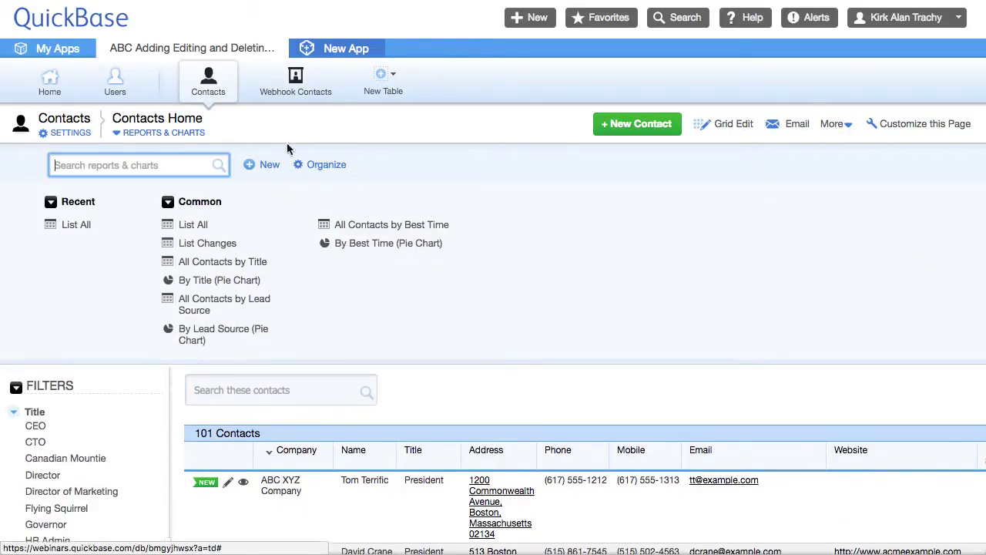
click(77, 226)
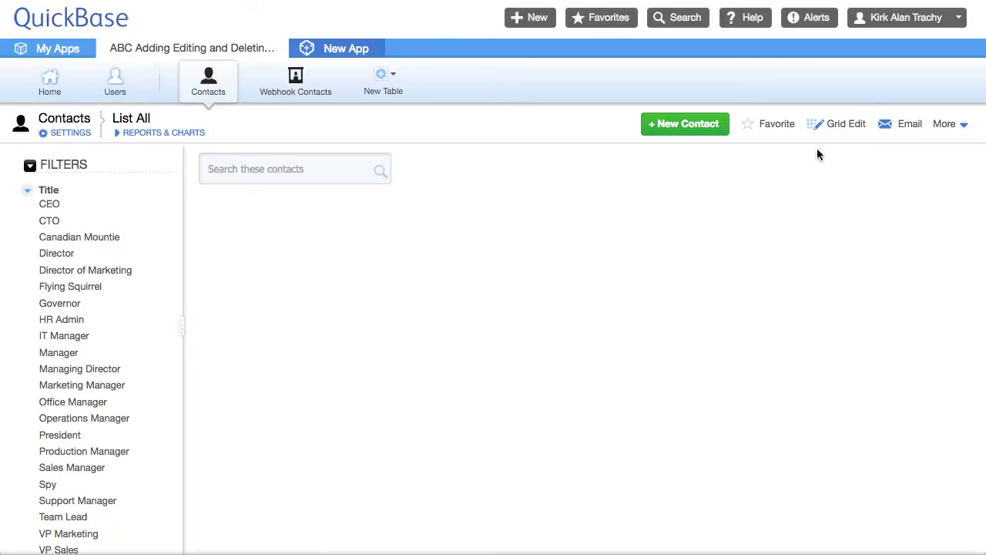
click(821, 126)
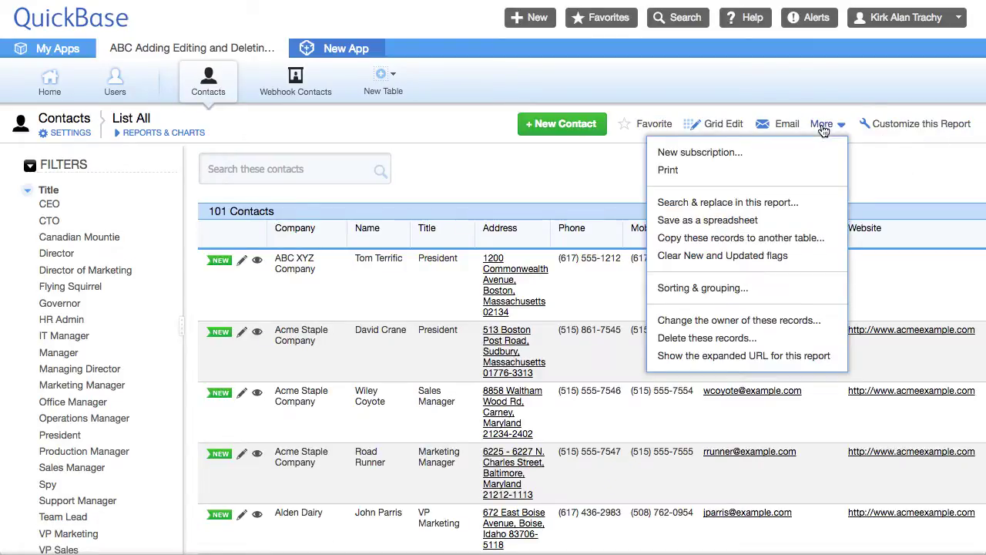
click(709, 336)
click(73, 124)
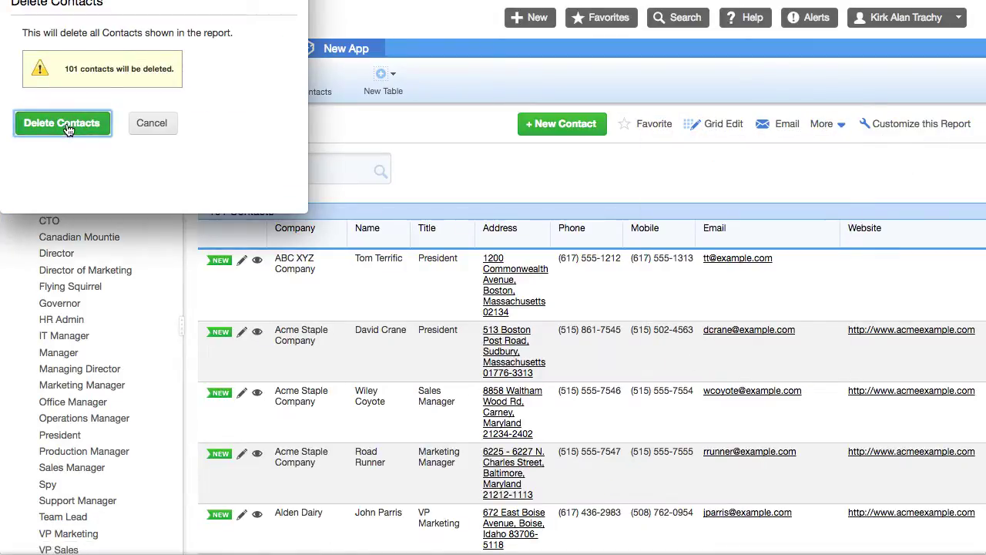
click(158, 79)
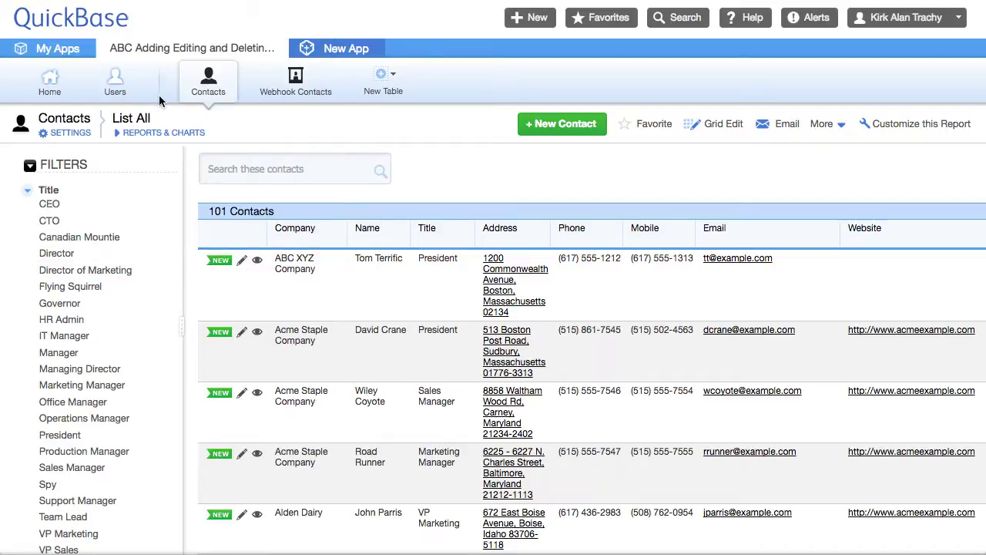
Step: Confirm Contacts and Webhook Contacts are both empty, then bring up the Example Excel.xls workbook
click(213, 84)
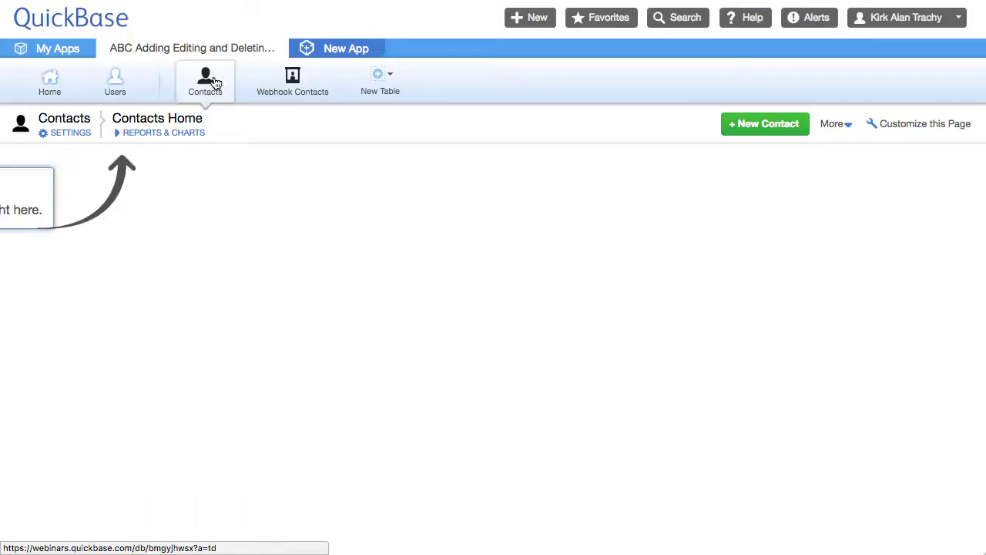
click(300, 91)
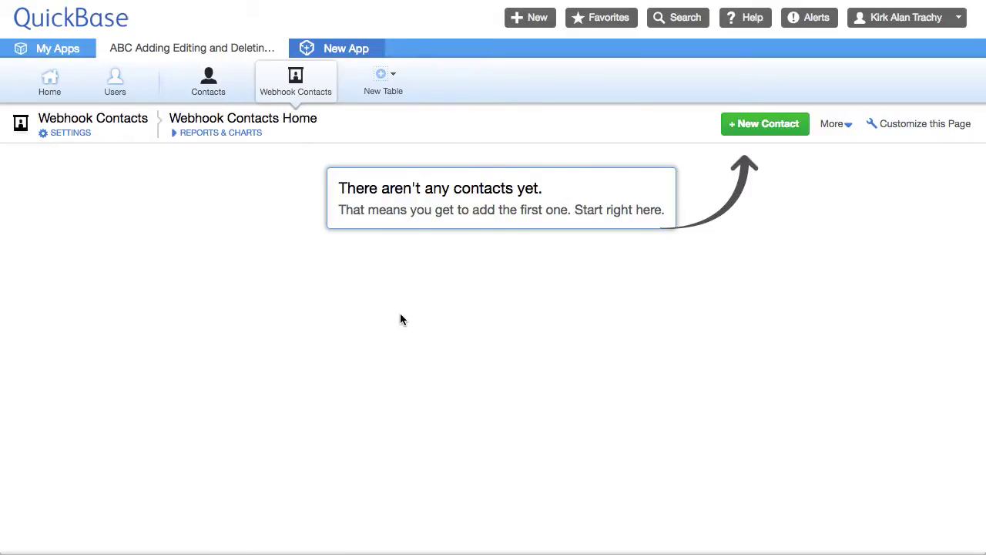
key(super+Tab)
Step: Copy the selected contact rows from Example Excel.xls to the clipboard and return to QuickBase
key(Tab)
key(Tab)
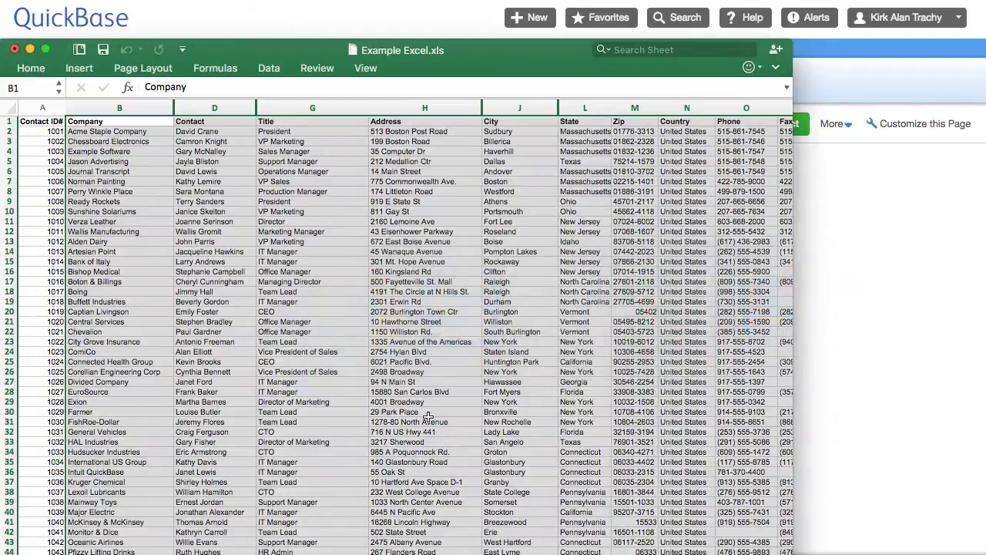
right_click(413, 341)
click(445, 365)
key(super+Tab)
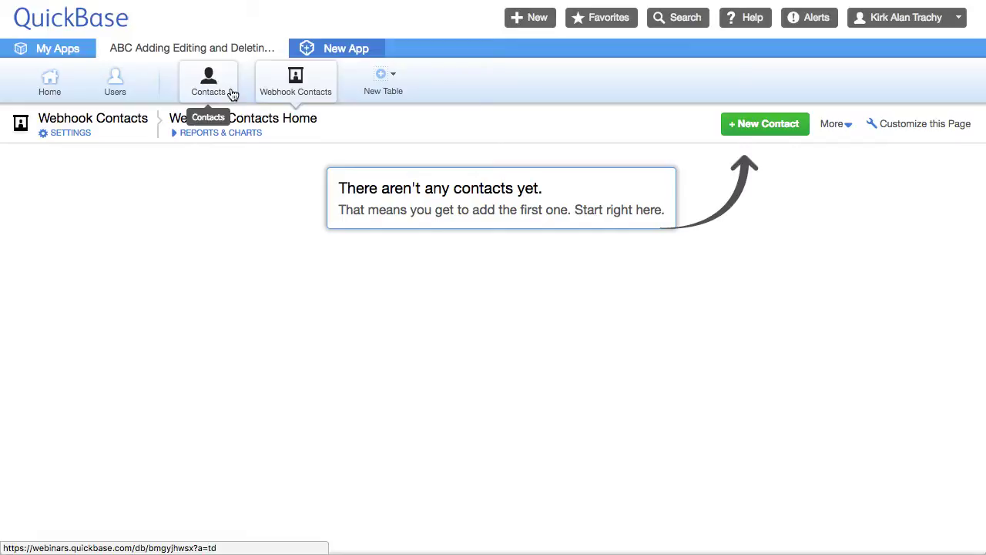
Step: Start a clipboard import into the Contacts table by pasting the copied Excel rows
click(222, 90)
click(841, 128)
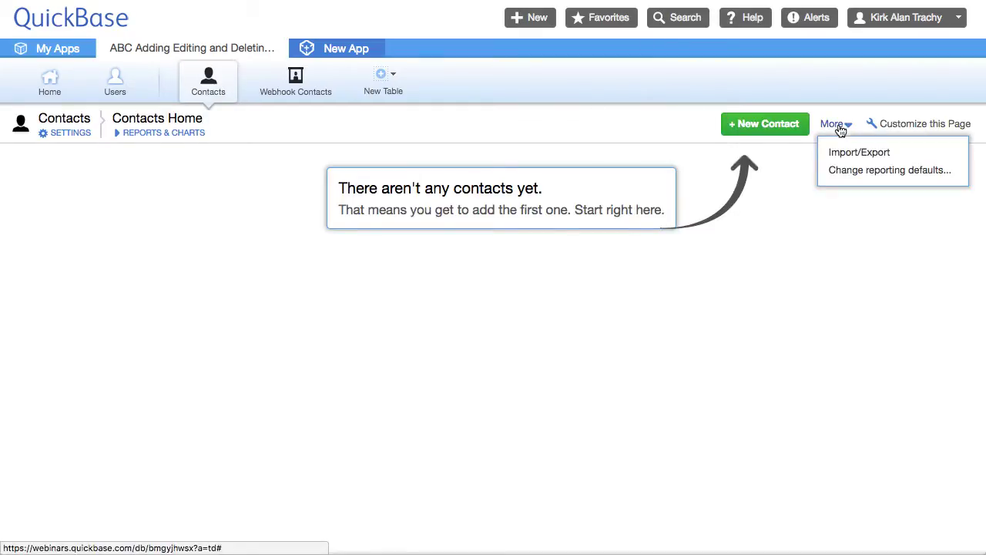
click(839, 156)
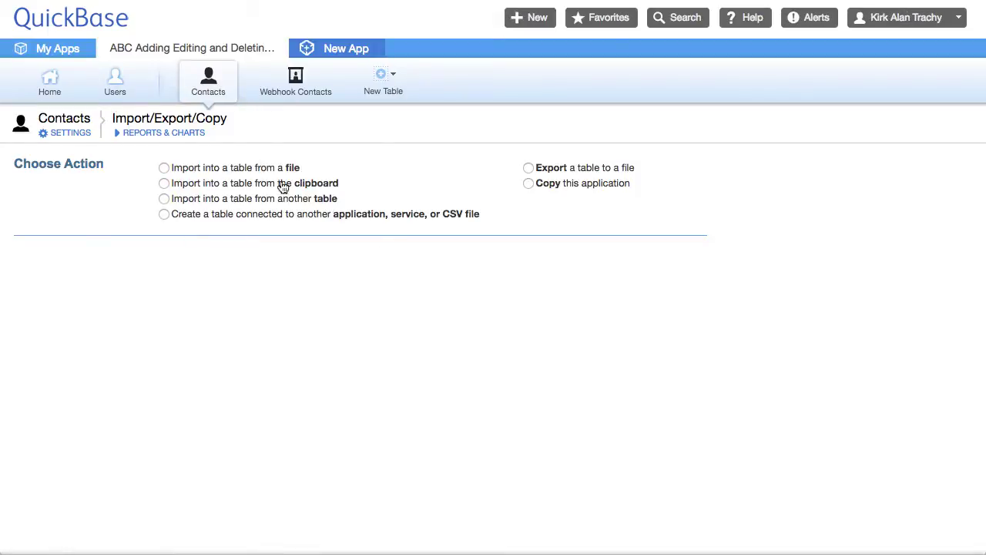
click(164, 184)
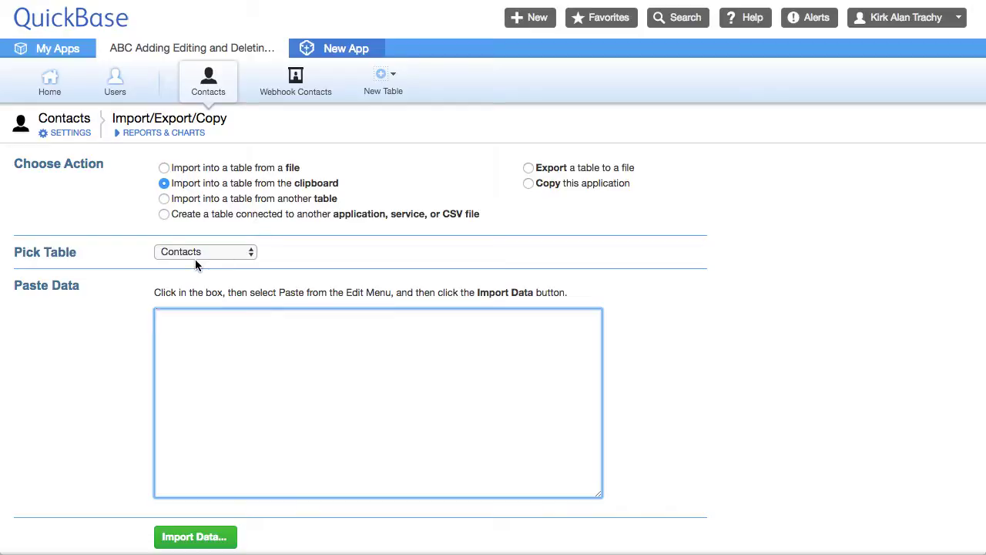
key(super+v)
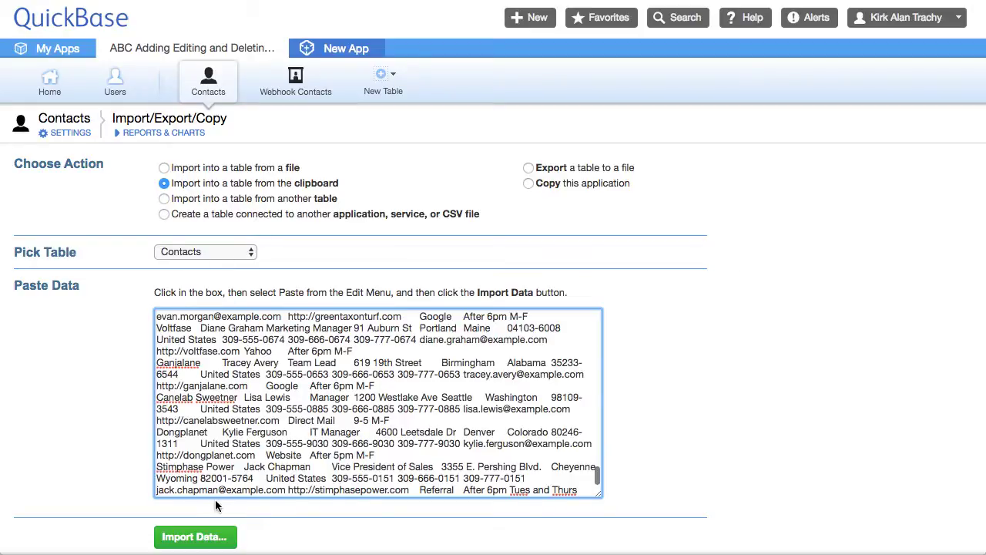
click(220, 538)
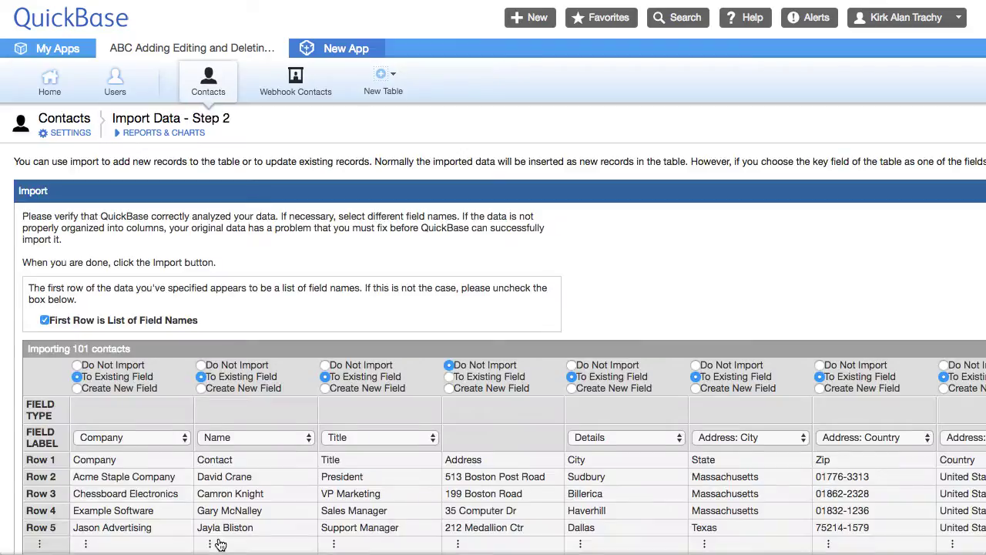
Step: Map the address columns to Address: Street 1, City, State/Region, Postal Code and Country
scroll(383, 289, down, 5)
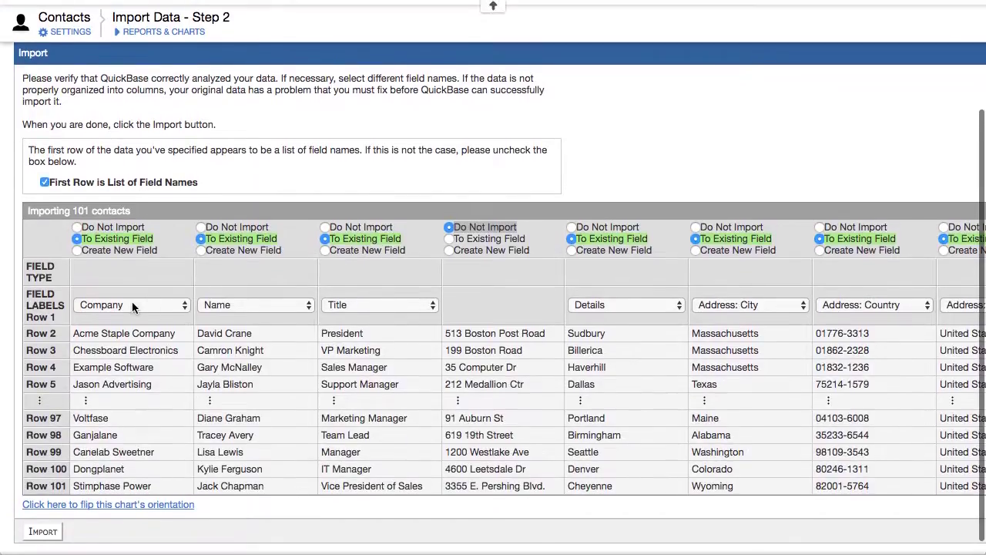
click(459, 240)
click(493, 308)
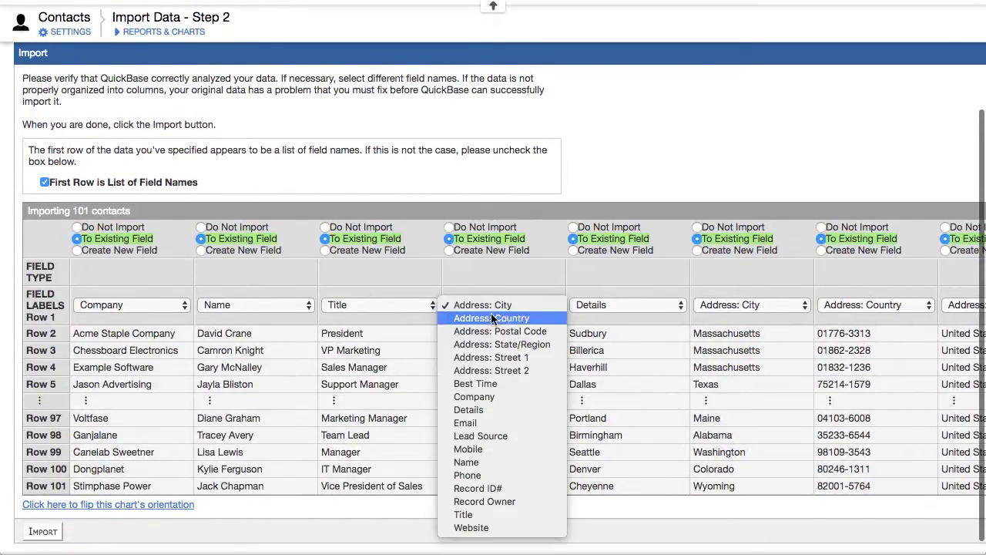
click(498, 356)
click(594, 306)
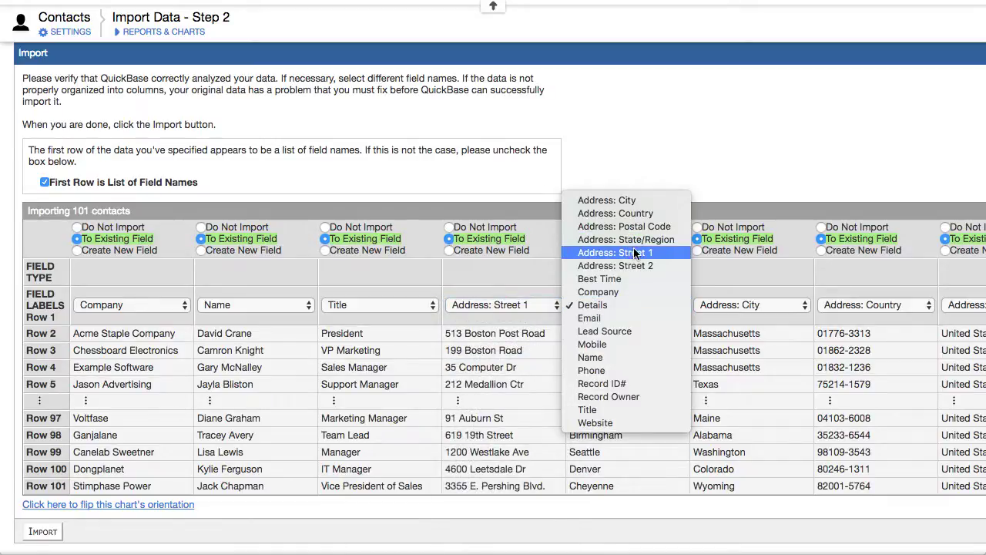
click(623, 200)
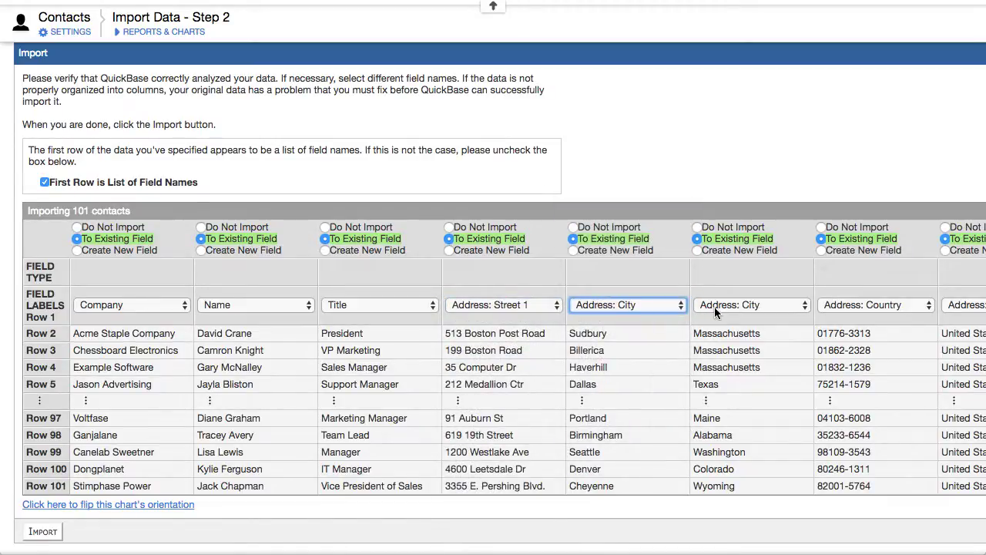
click(717, 307)
click(762, 344)
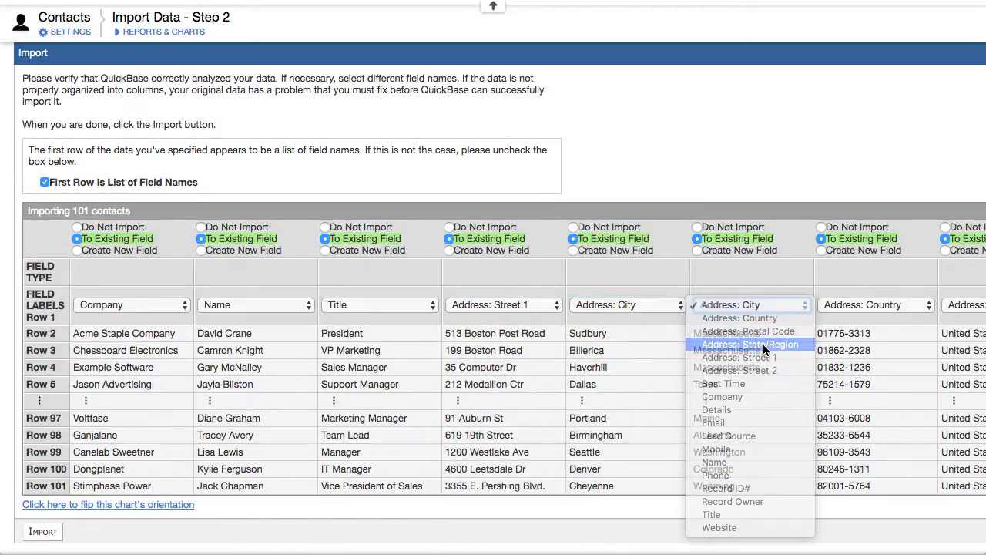
click(839, 310)
click(859, 318)
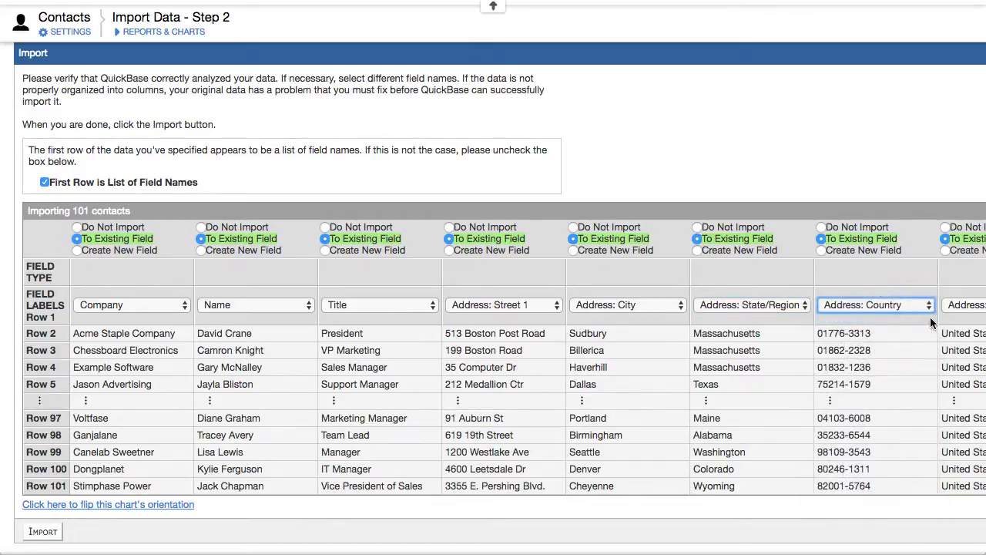
click(955, 307)
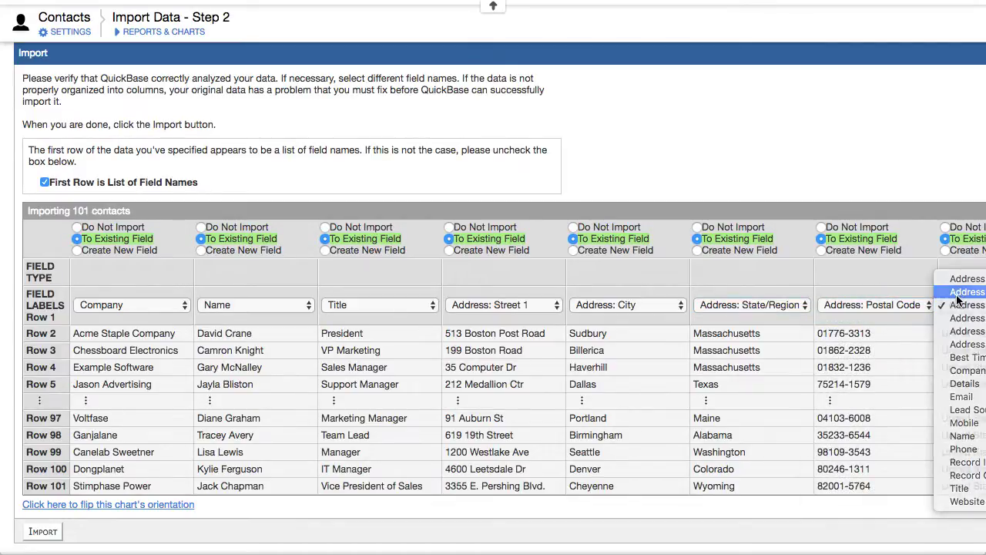
click(955, 307)
Step: Set the extra phone number column to Do Not Import and run the import
scroll(756, 304, right, 5)
scroll(756, 304, right, 8)
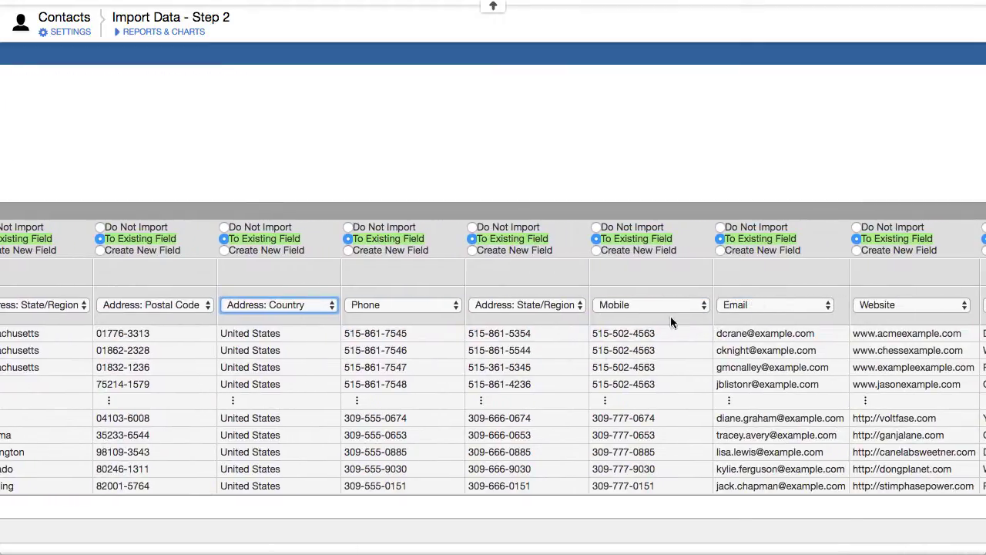
click(471, 228)
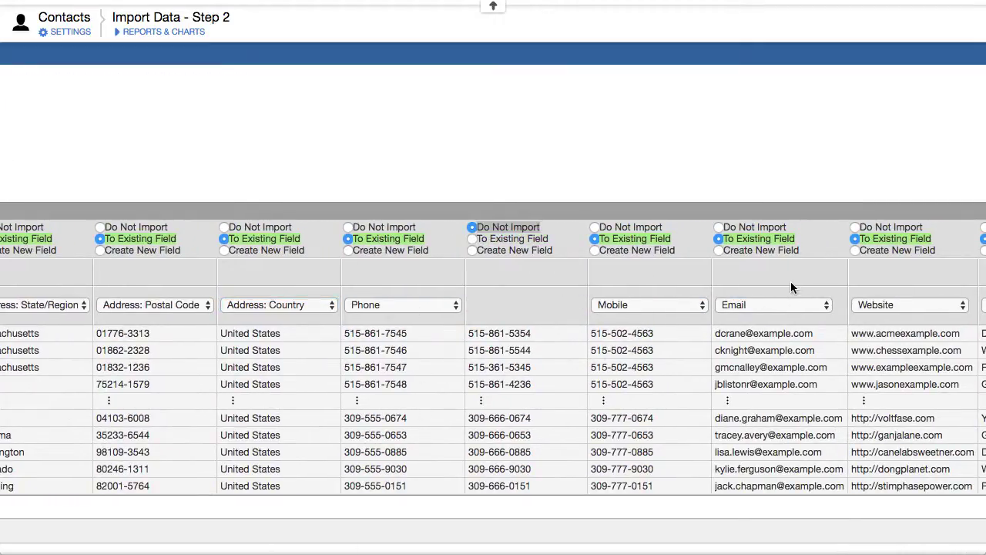
scroll(790, 281, right, 5)
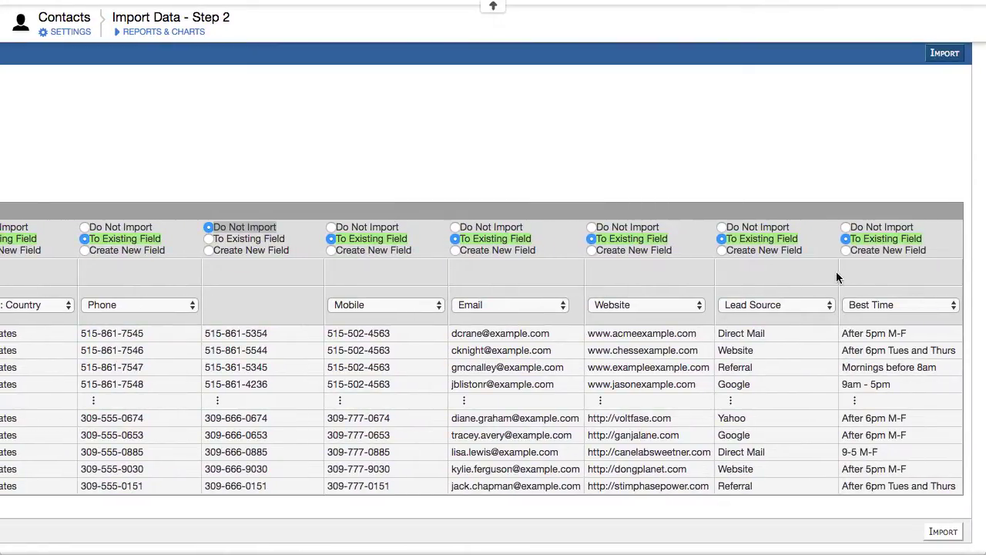
click(954, 53)
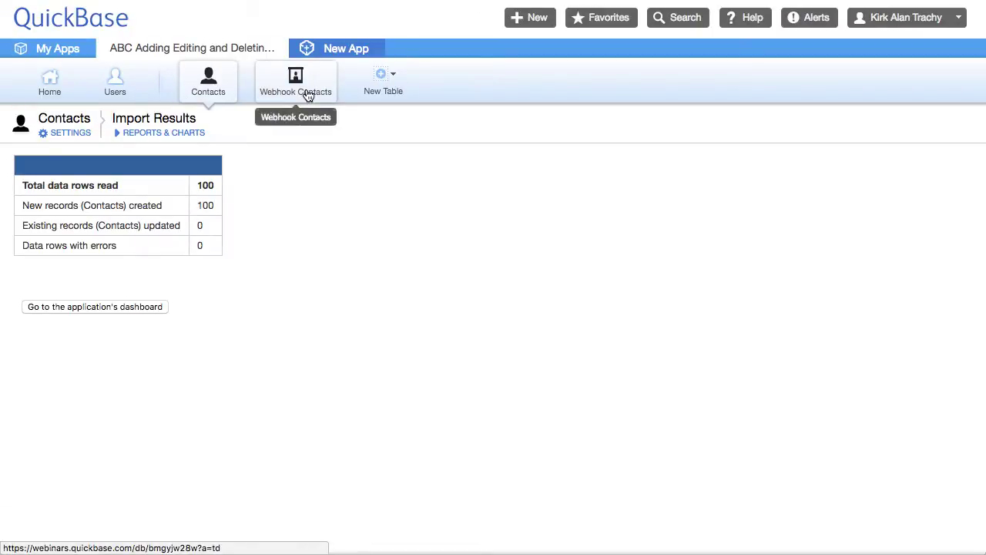
Step: Verify Contacts now holds 100 imported records, then check the Webhook Contacts table
click(194, 84)
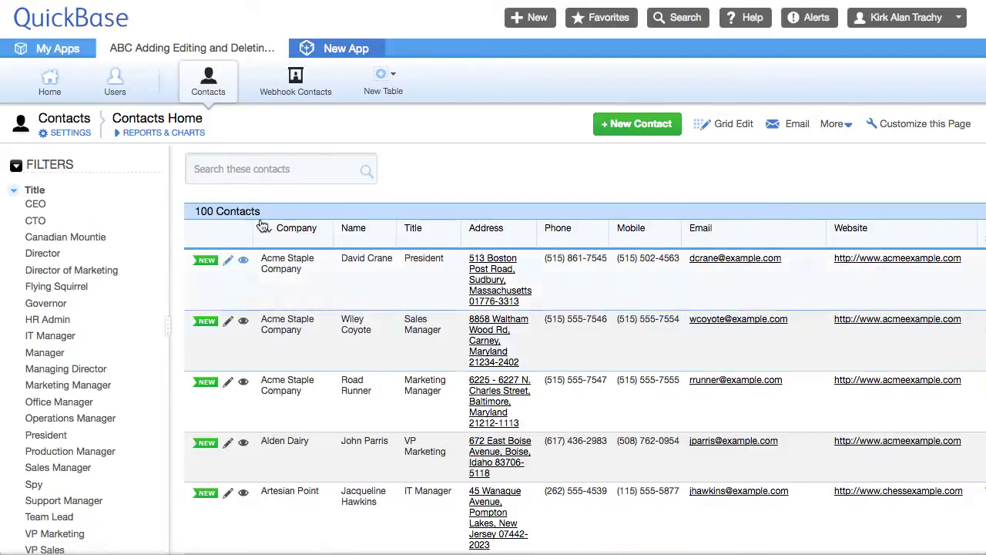
drag(195, 211, 230, 211)
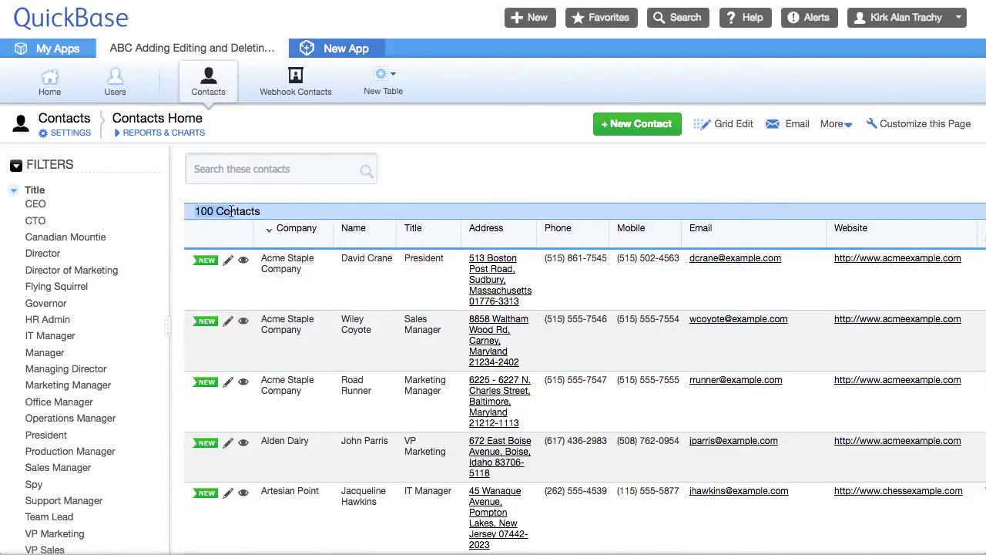
click(296, 91)
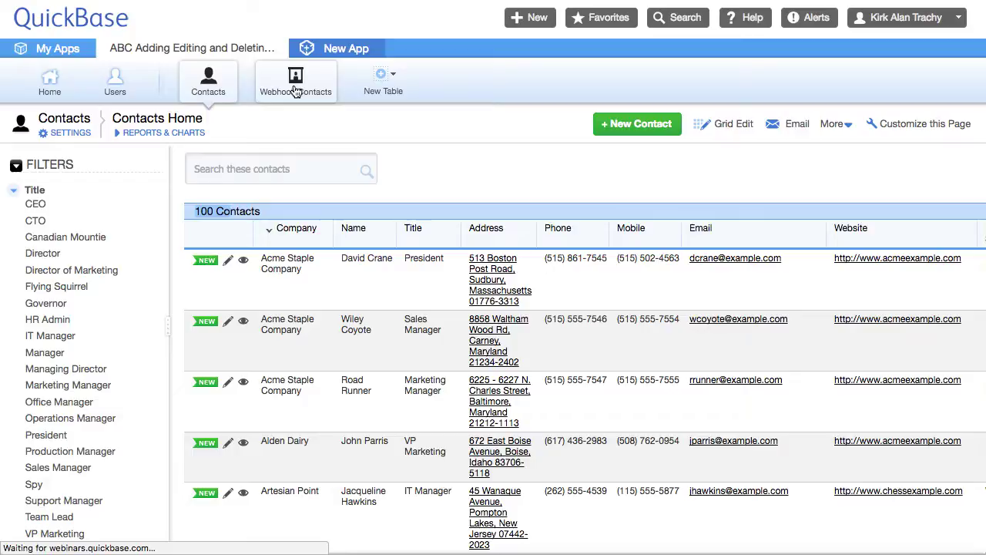